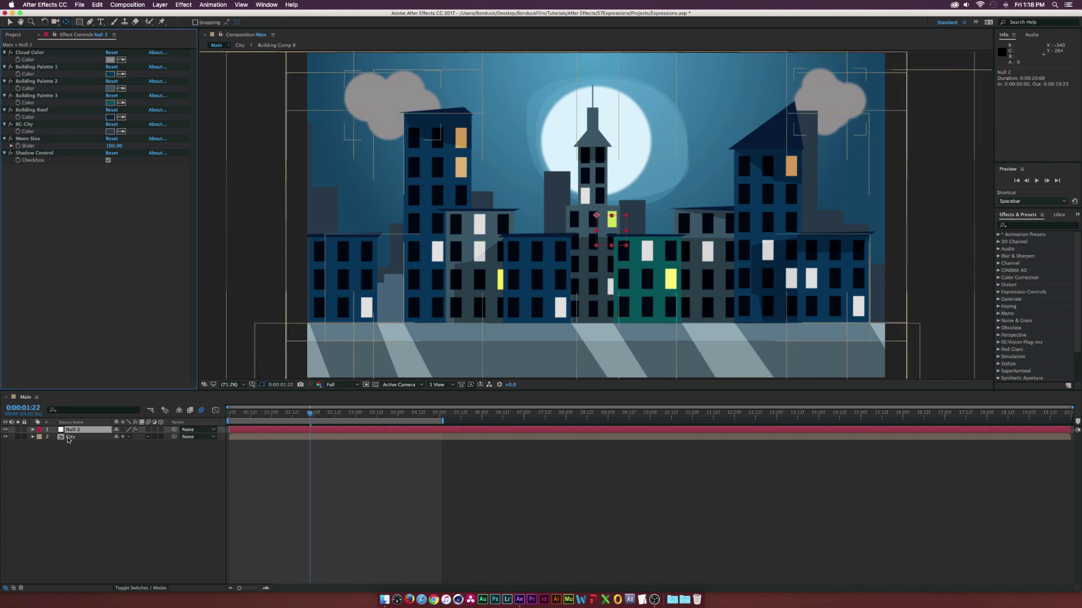
Select Null 2 and set Building Palette 1's colour to red, turning the tall buildings red
left_click(44, 439)
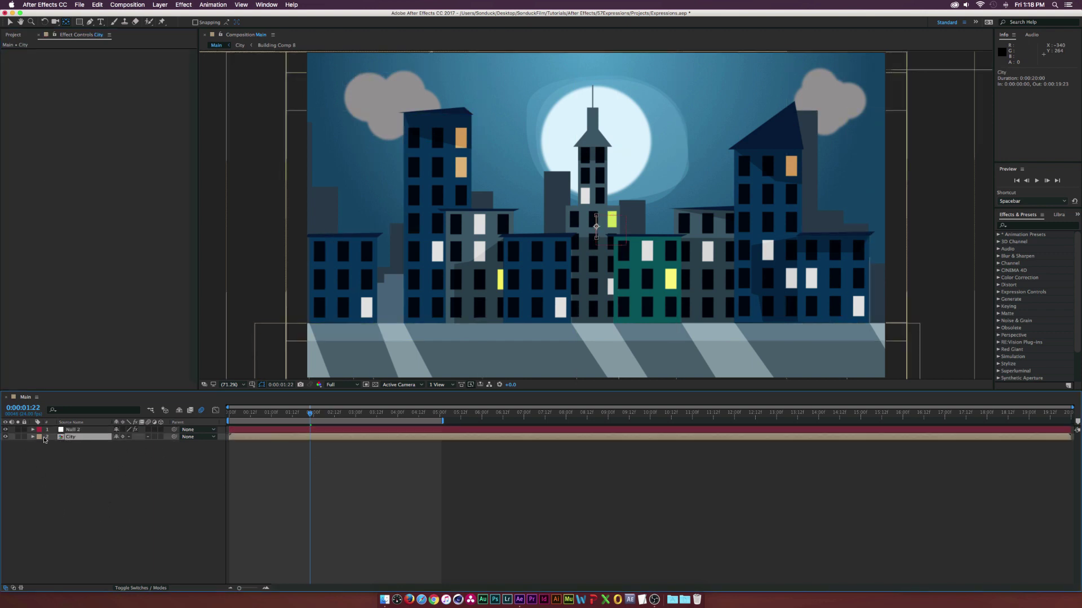
left_click(76, 429)
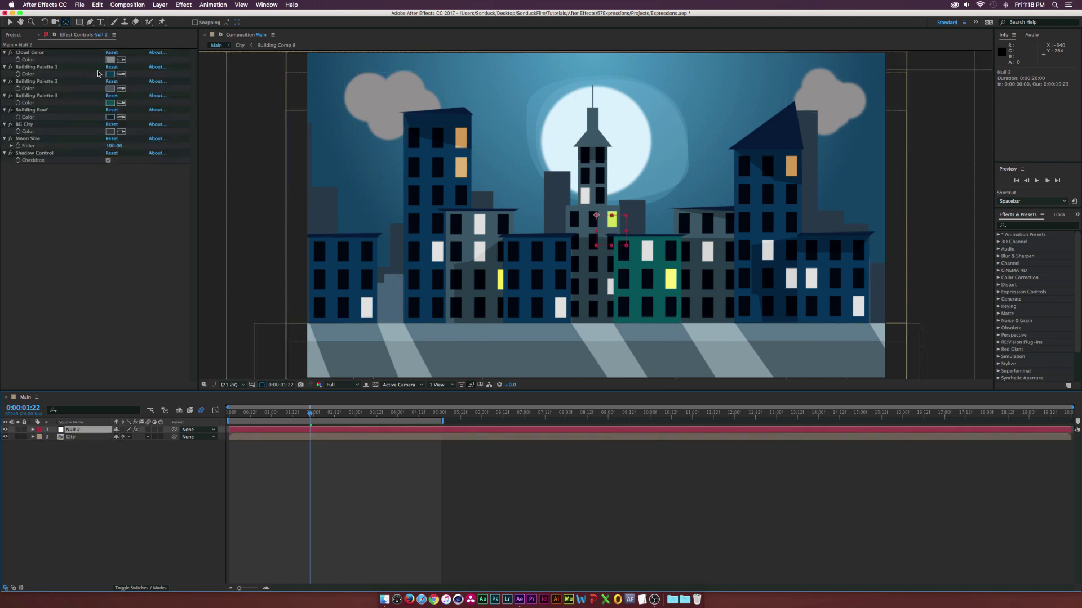
left_click(110, 74)
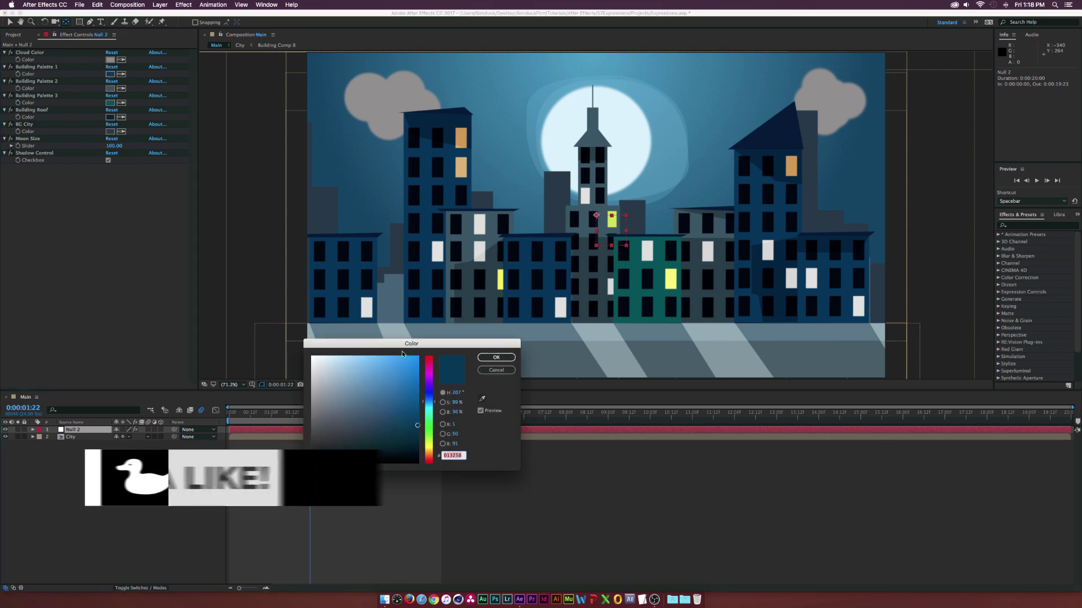
left_click(428, 446)
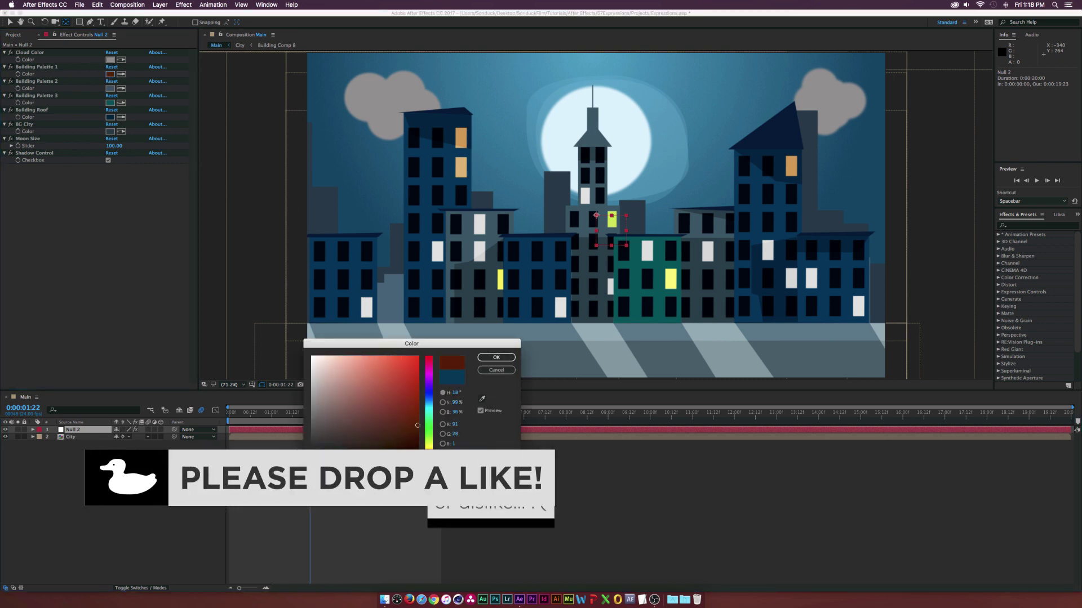
left_click(496, 357)
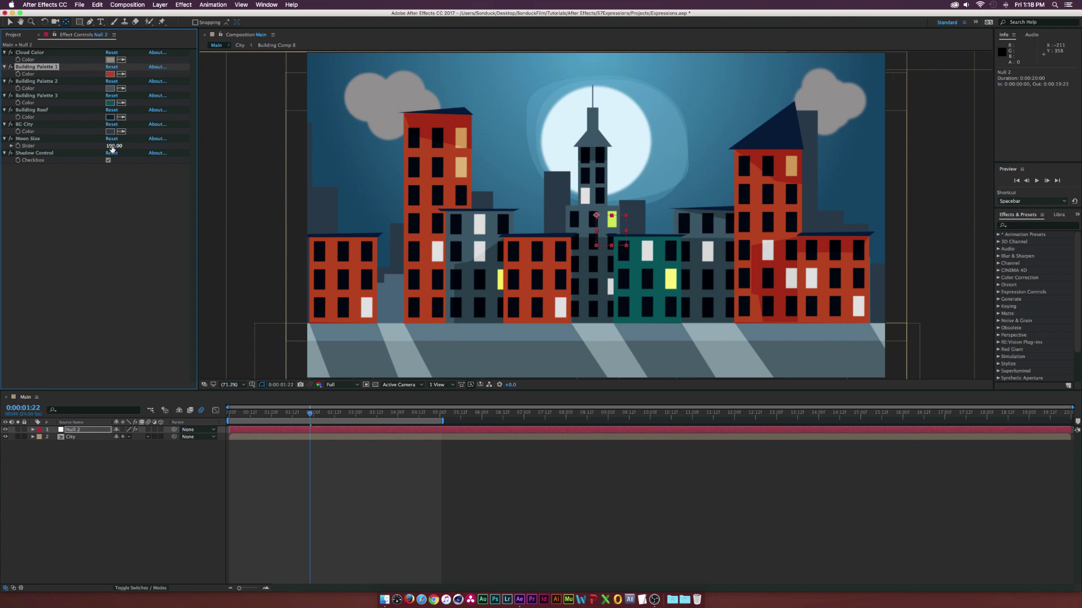
Raise Moon Size to about 181 and toggle Shadow Control off then back on
left_click_drag(114, 147, 547, 135)
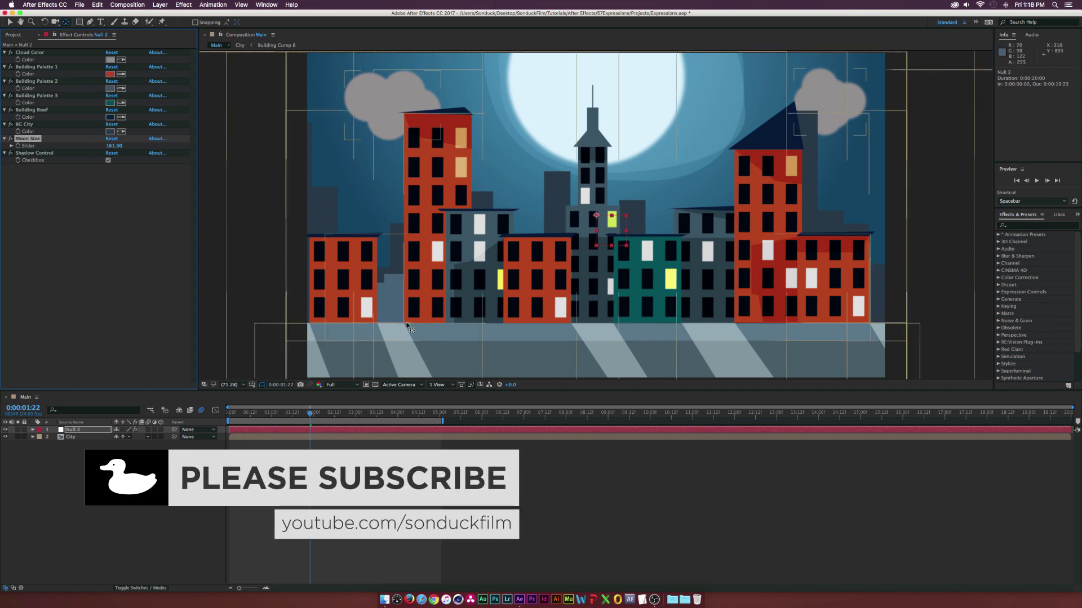
left_click(108, 161)
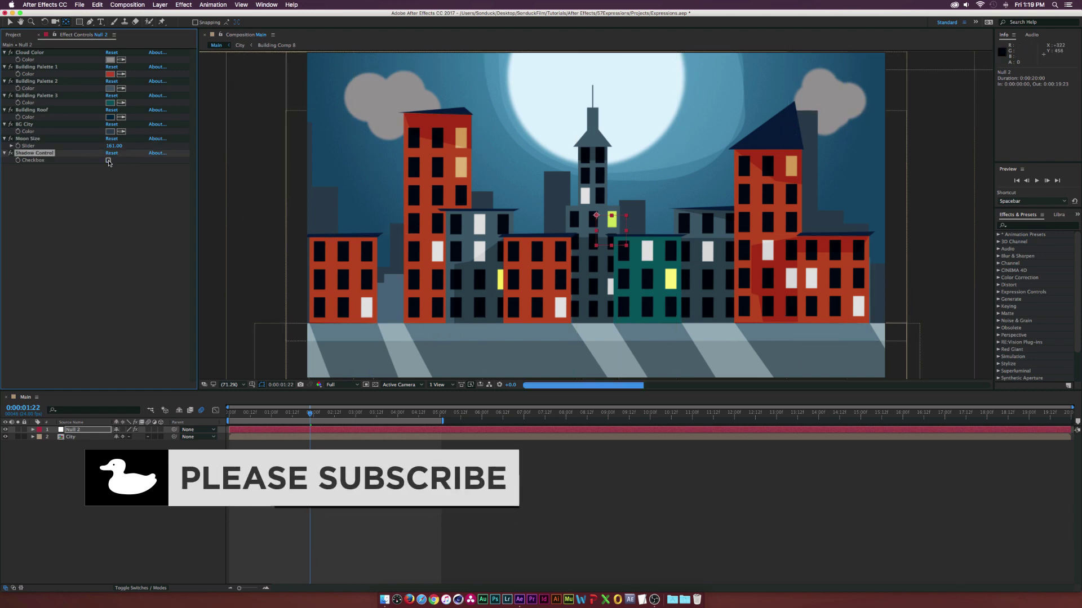
left_click(108, 161)
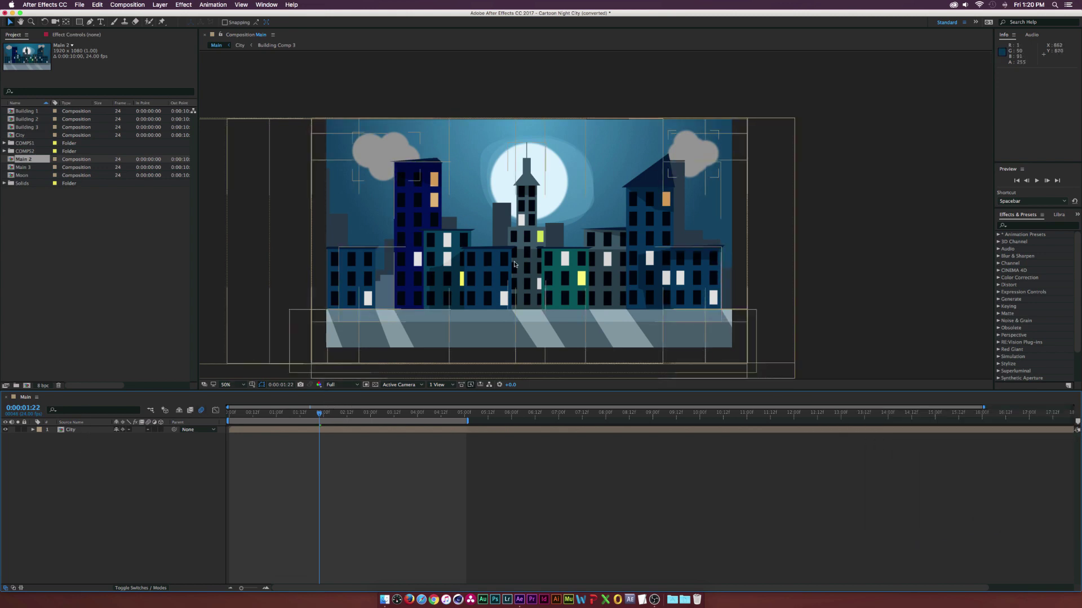
Create a new Null Object layer above City via Layer > New
left_click(159, 5)
mouse_move(202, 15)
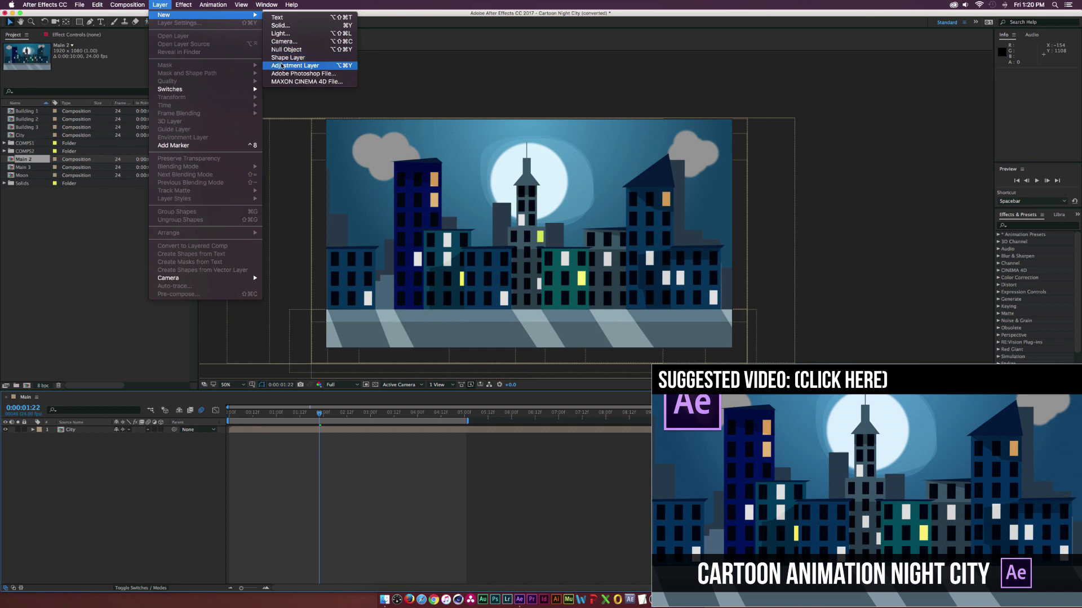
left_click(315, 51)
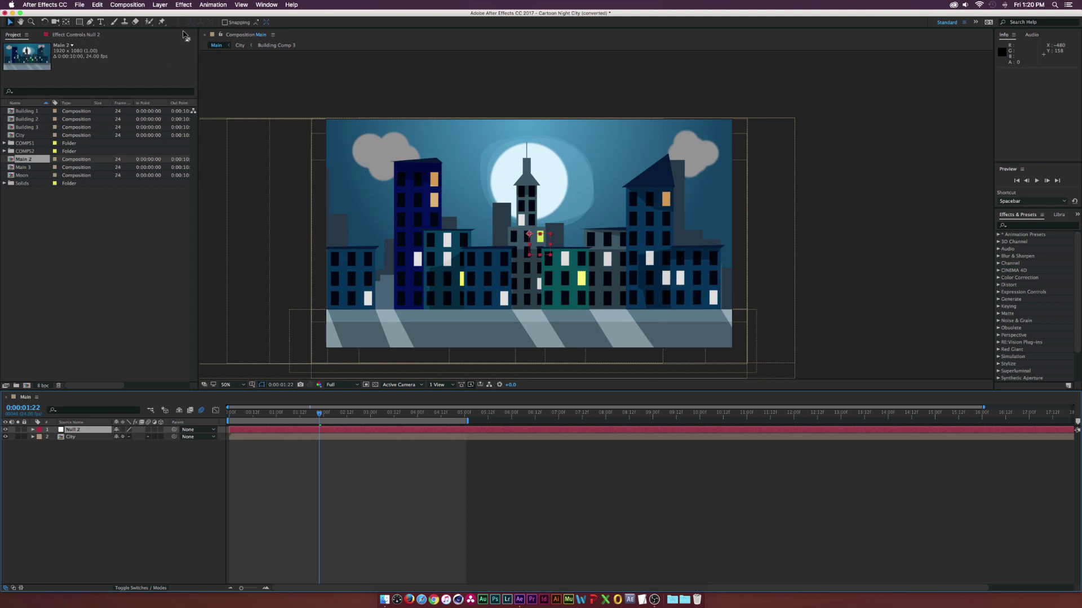
Add a Color Control expression effect to Null 2 and open the City precomp
left_click(197, 5)
mouse_move(209, 100)
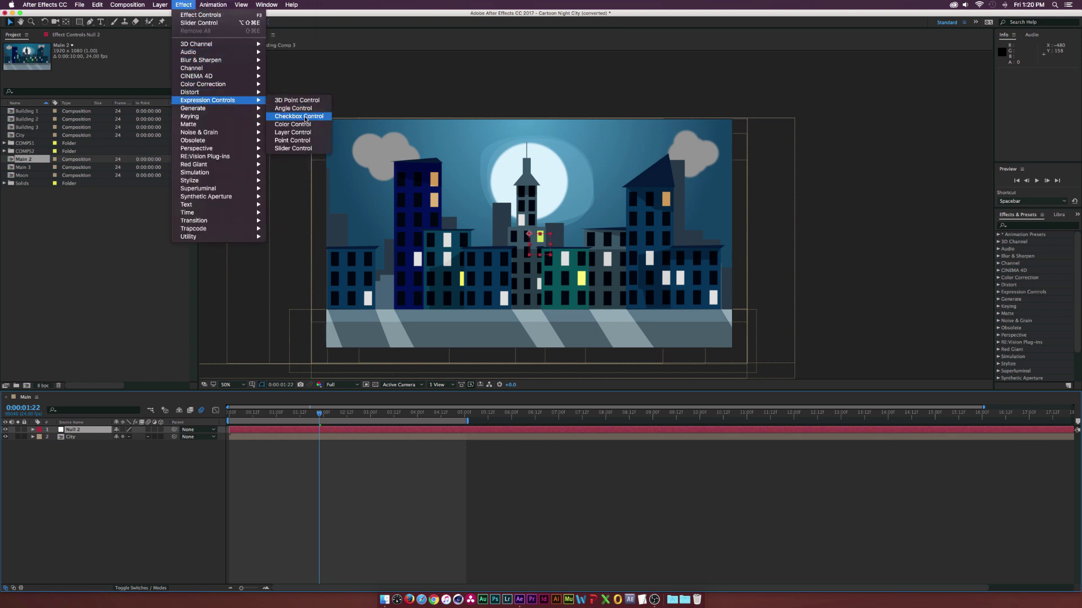
left_click(305, 127)
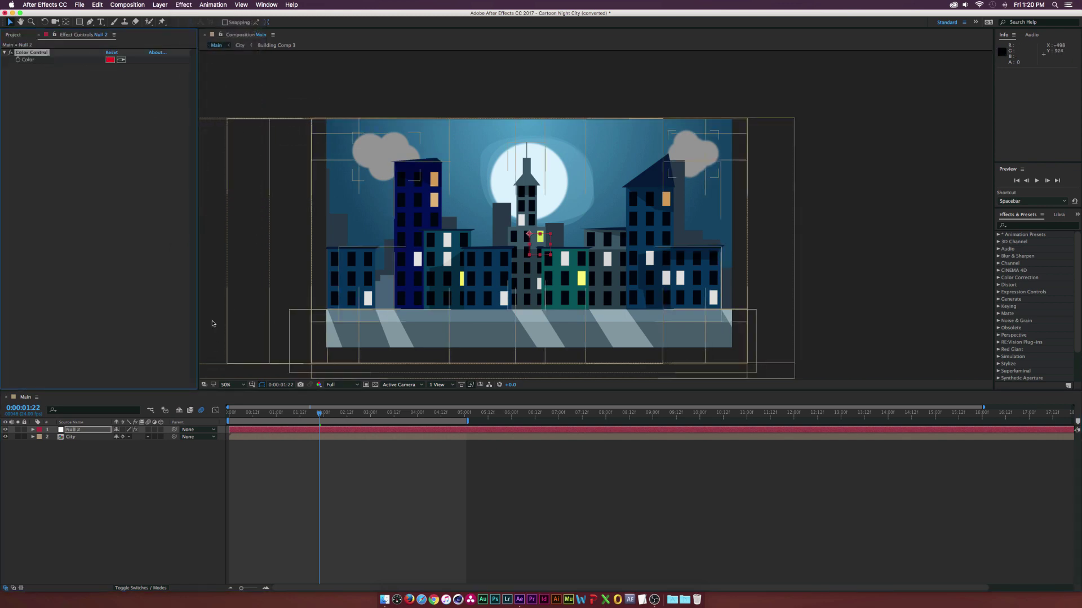
double_click(72, 439)
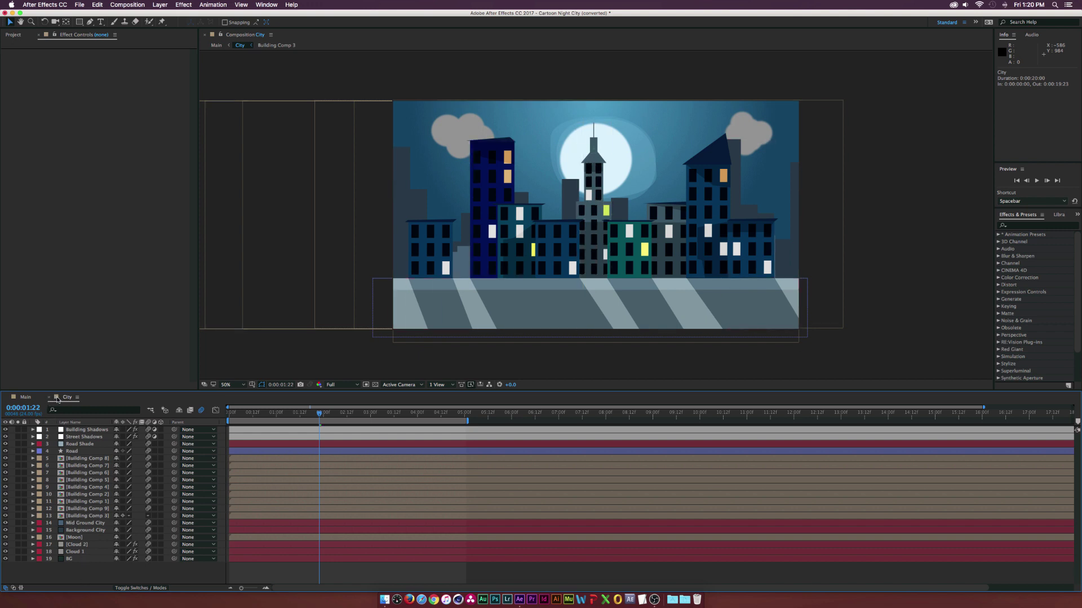
Select all City layers, then select Null 2 in Main and Building Comp 9 in City
key("super+a")
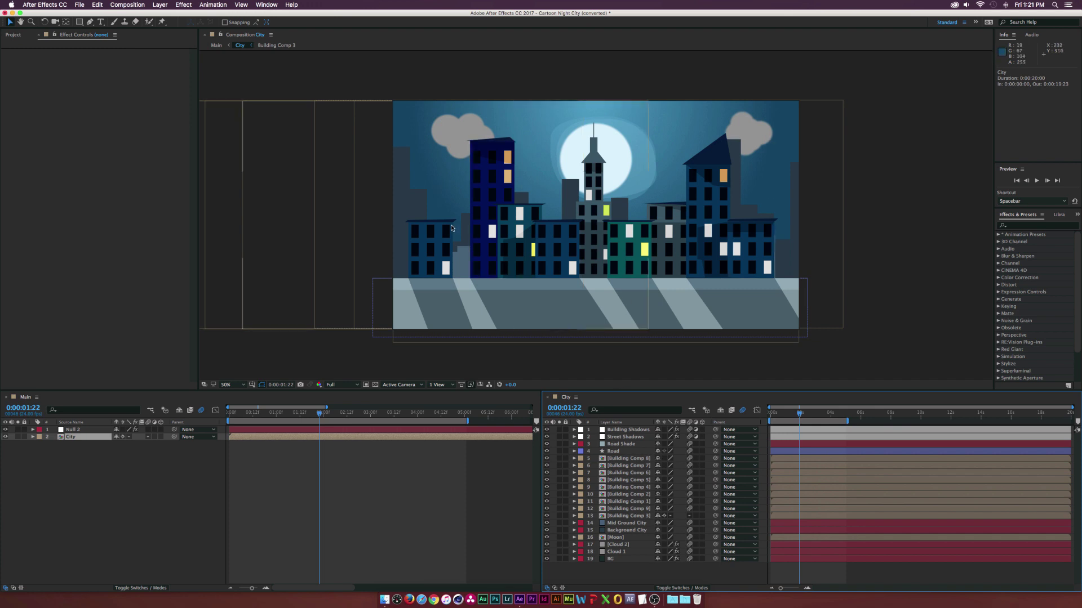
left_click(71, 430)
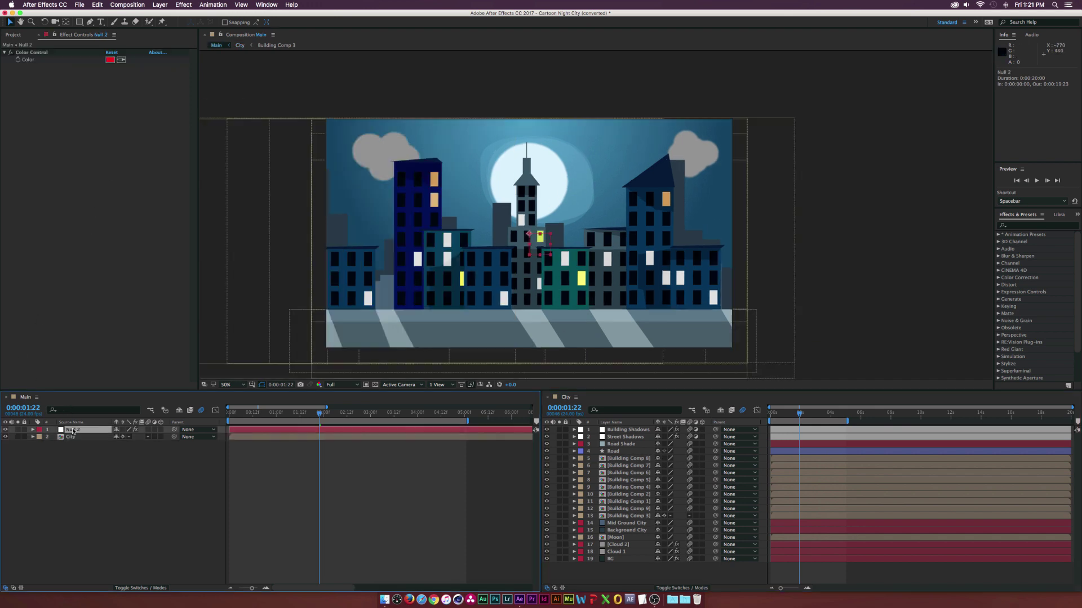
left_click(616, 509)
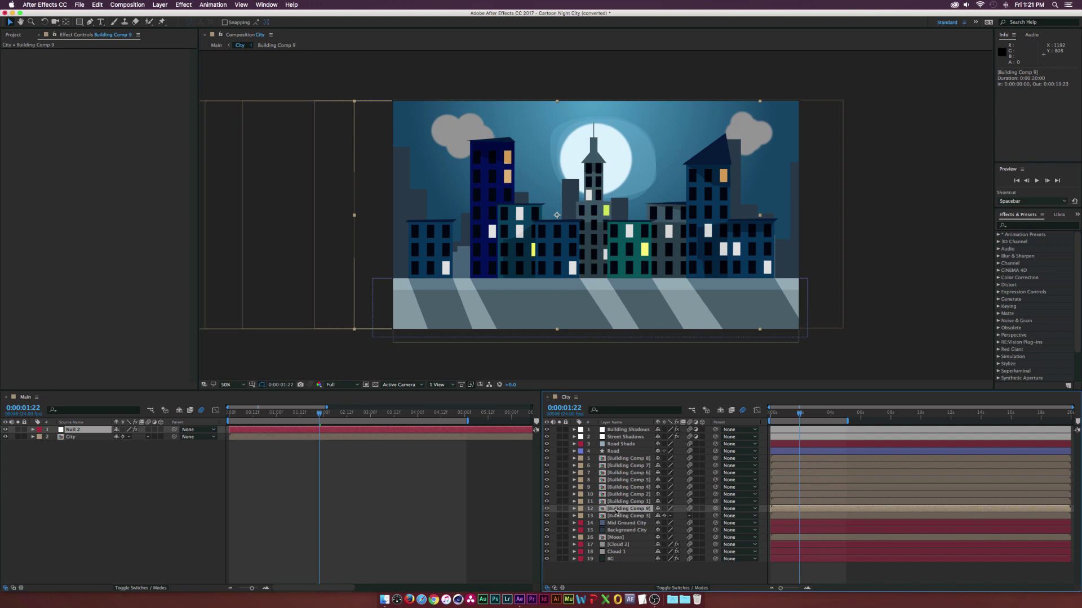
Apply a Fill effect to the Base layer inside Building Comp 9 and return to Main
double_click(618, 510)
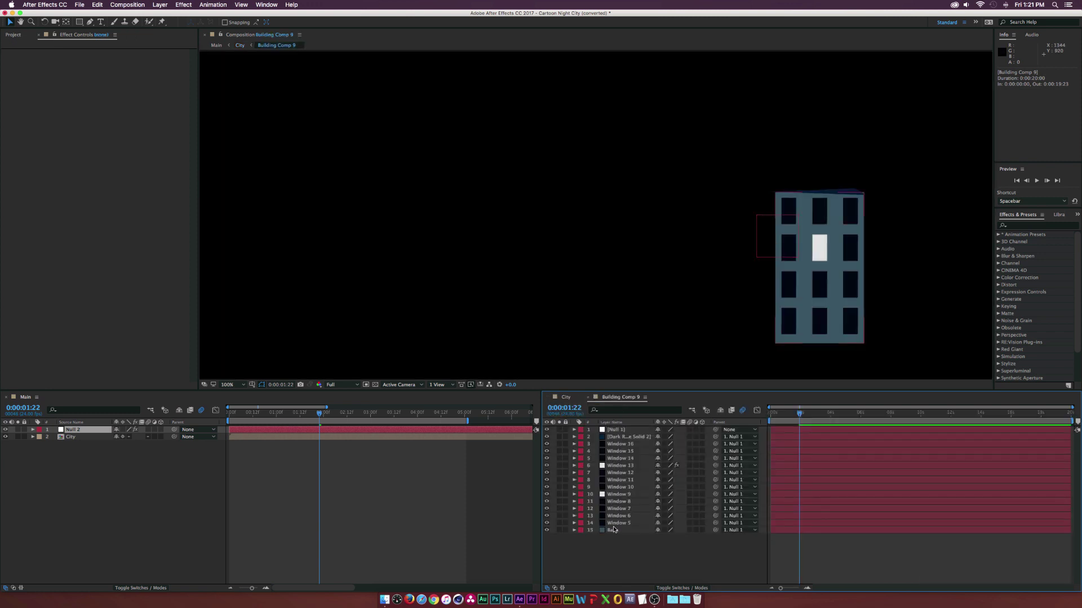
left_click(610, 531)
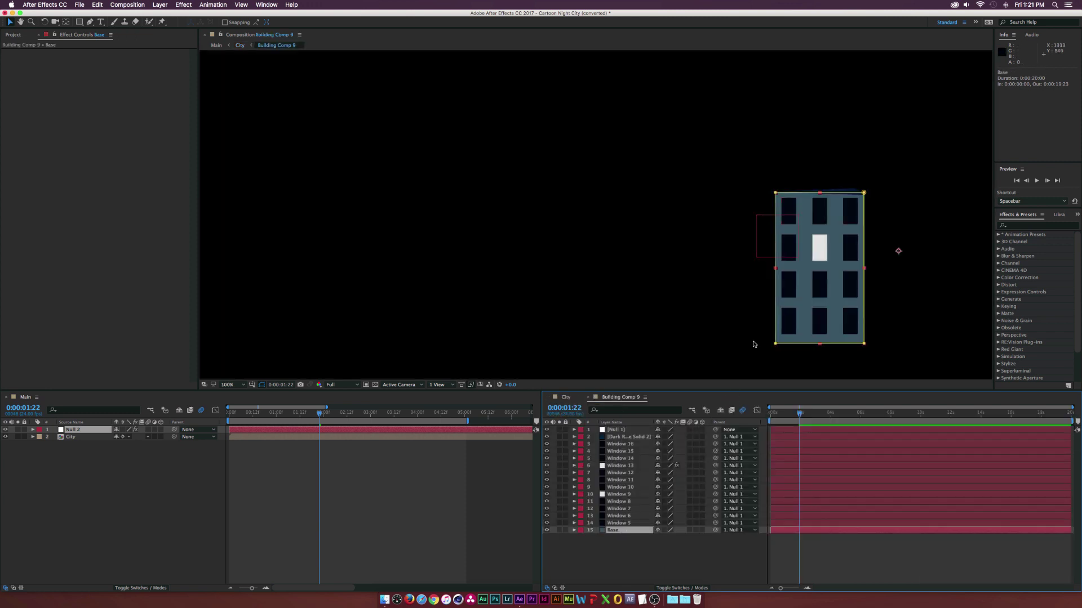
left_click(184, 5)
mouse_move(207, 108)
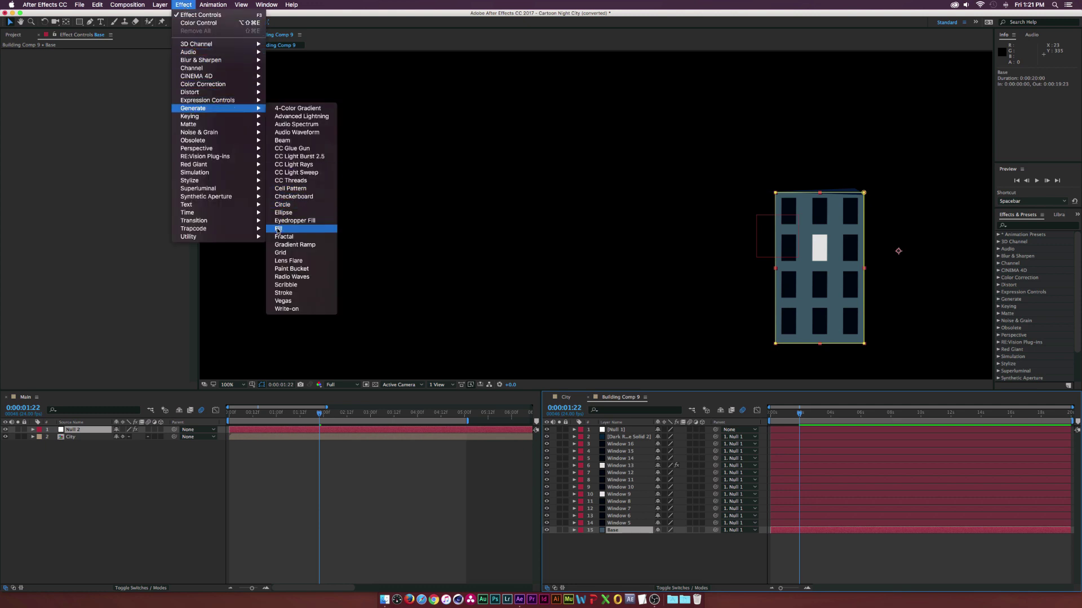
left_click(281, 227)
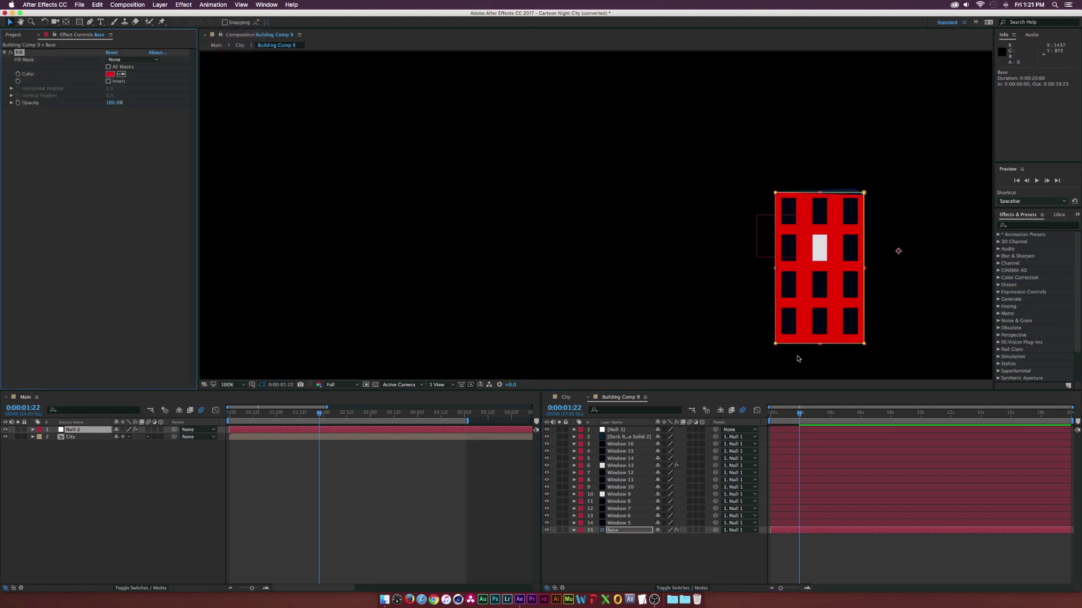
left_click(71, 432)
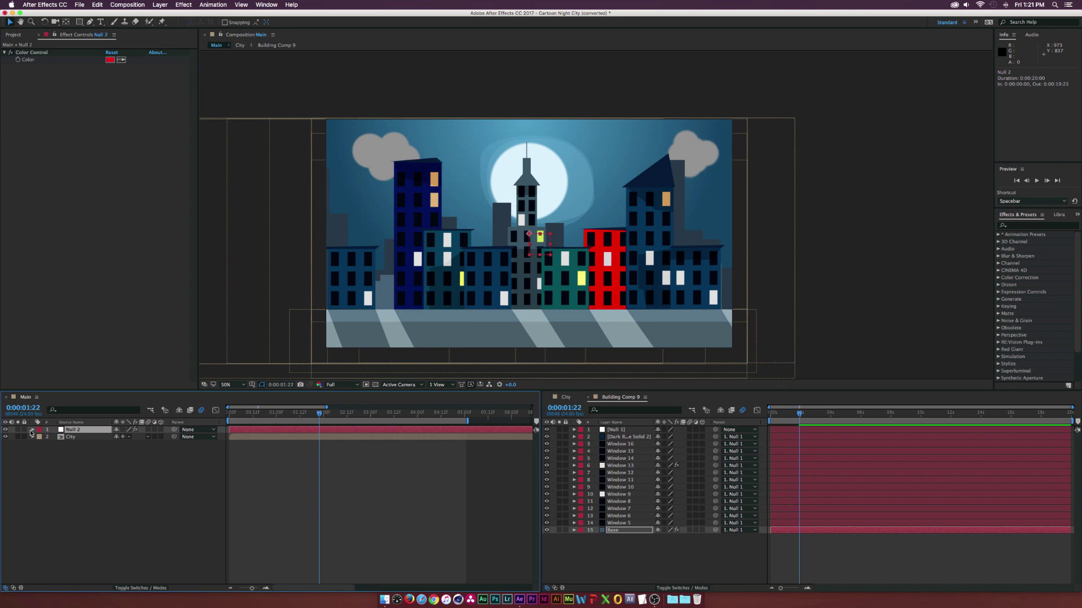
Reveal Null 2's Color Control colour property and reselect the Base layer's Fill
left_click(32, 430)
left_click(40, 437)
left_click(46, 444)
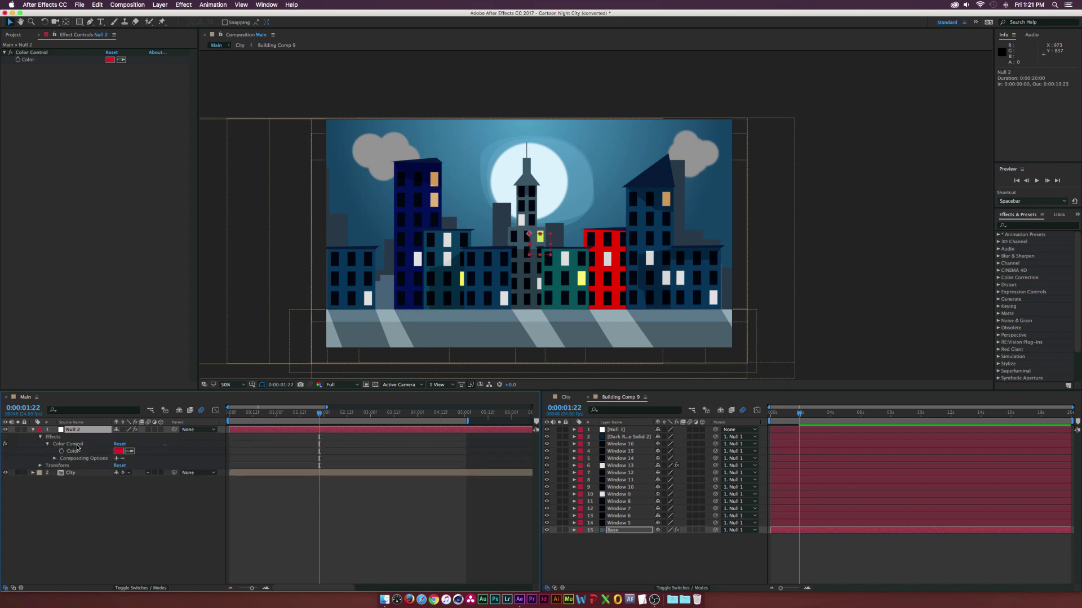
left_click(612, 530)
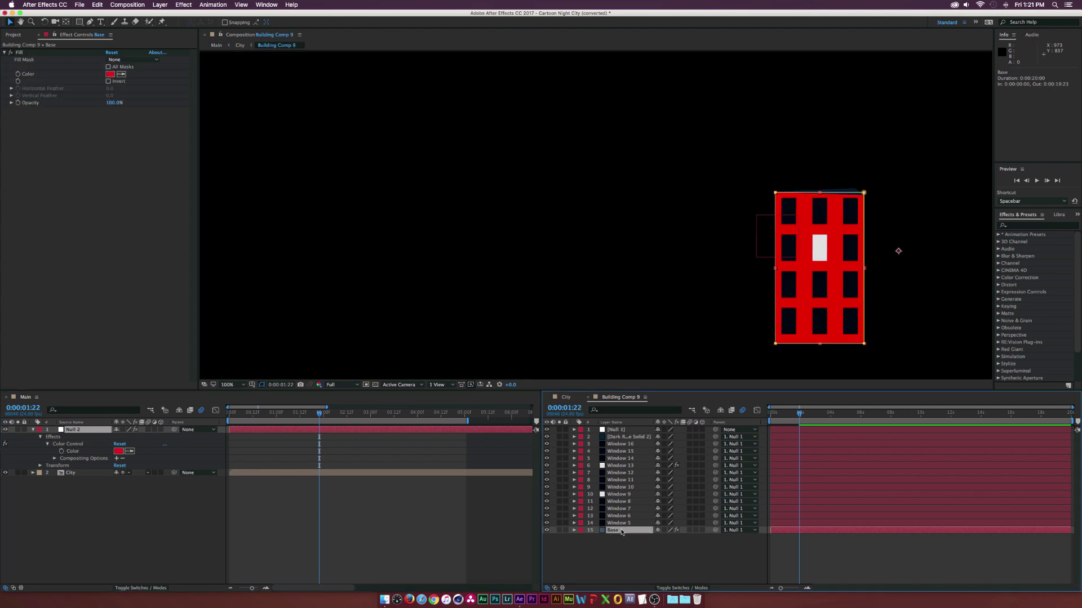
Pick-whip the Base Fill colour expression to Null 2's Color Control colour
left_click(18, 74, "alt")
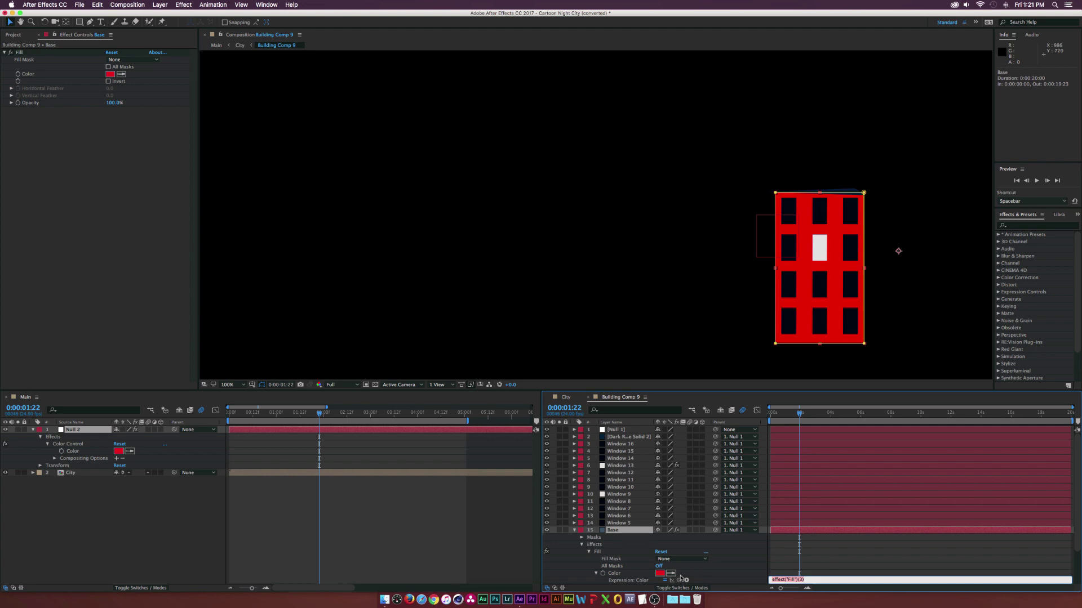
scroll(681, 577, "down", 3)
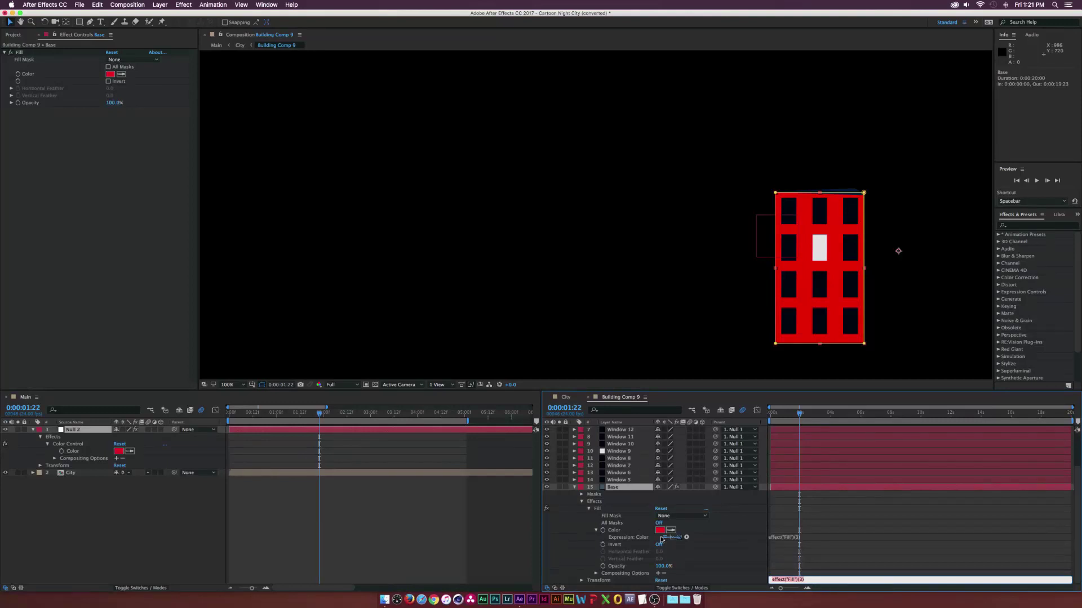
mouse_move(682, 537)
left_mouse_down()
mouse_move(73, 452)
mouse_move(80, 456)
left_mouse_up()
left_click(153, 537)
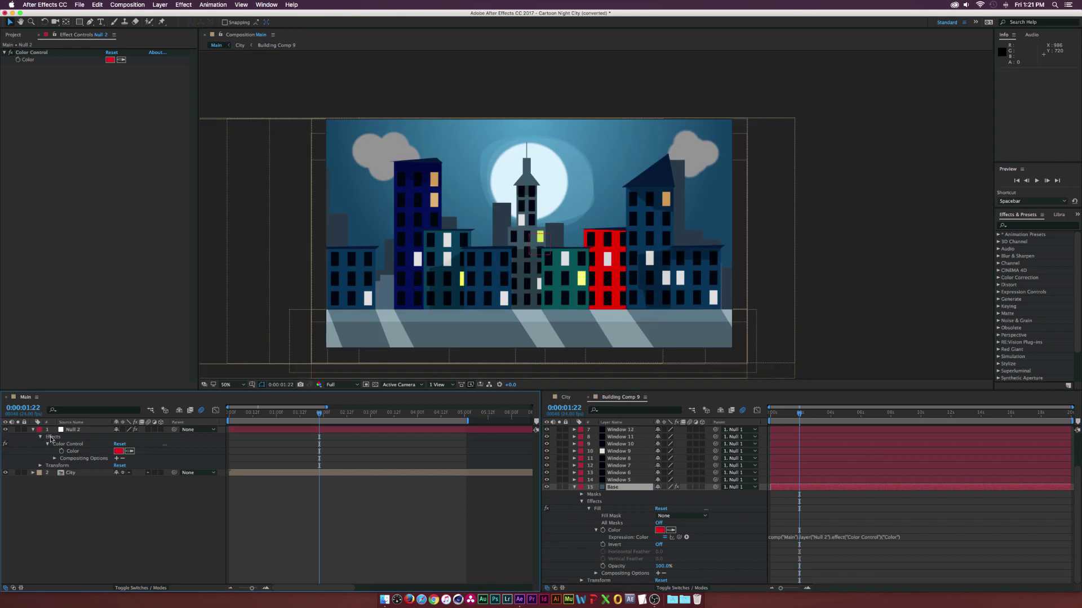
left_click(75, 431)
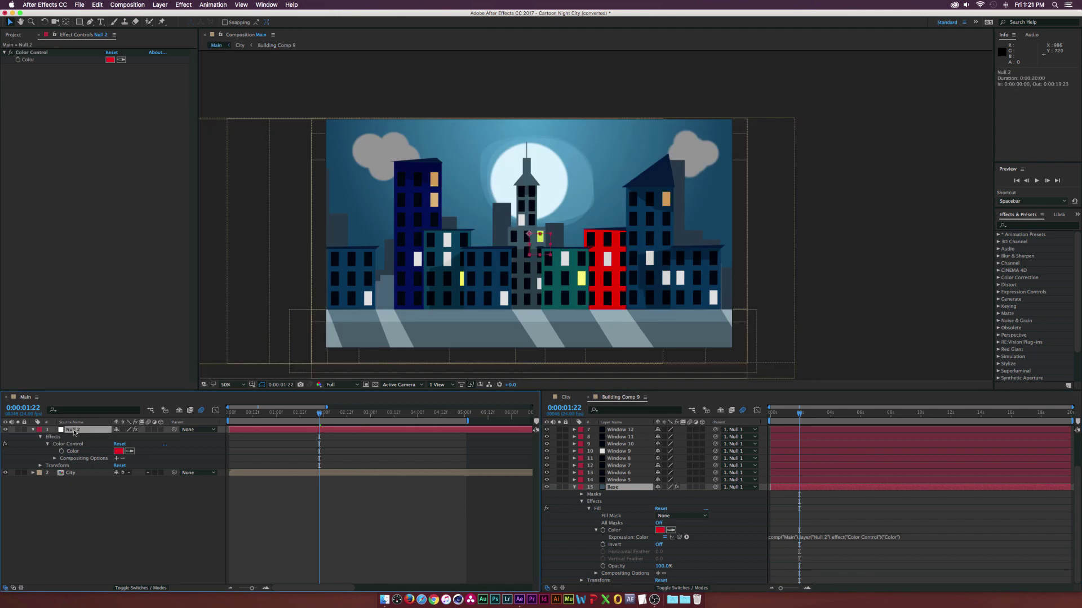
Set Null 2's Color Control from red to blue so the linked building turns blue
left_click(109, 60)
left_click_drag(428, 389, 429, 397)
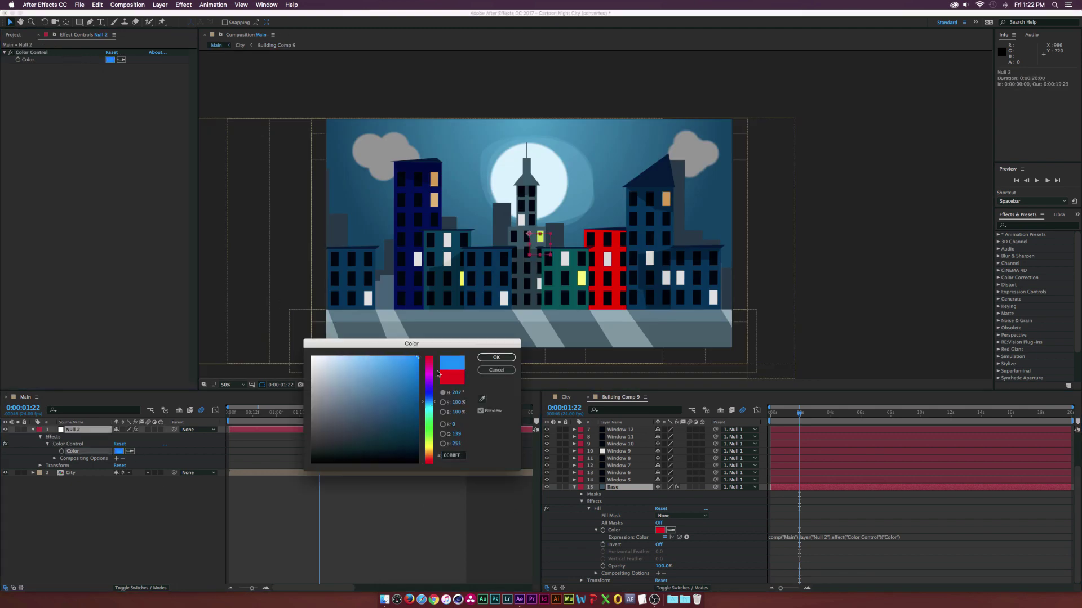
left_click(496, 357)
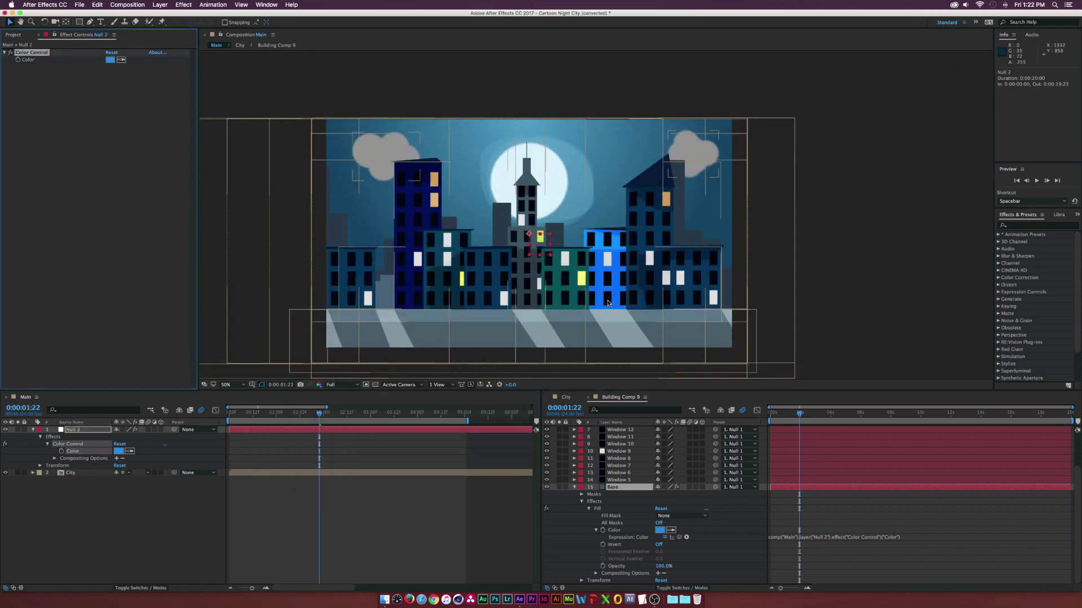
scroll(606, 460, "up", 3)
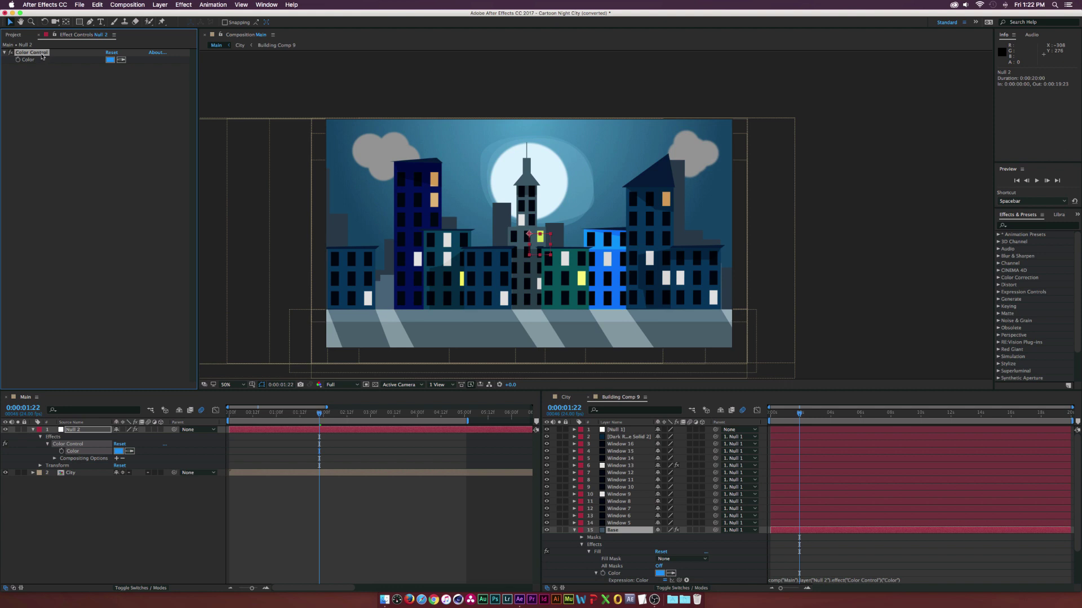
Select the top trim layer in Building Comp 9 and duplicate Null 2's Color Control
left_click(277, 45)
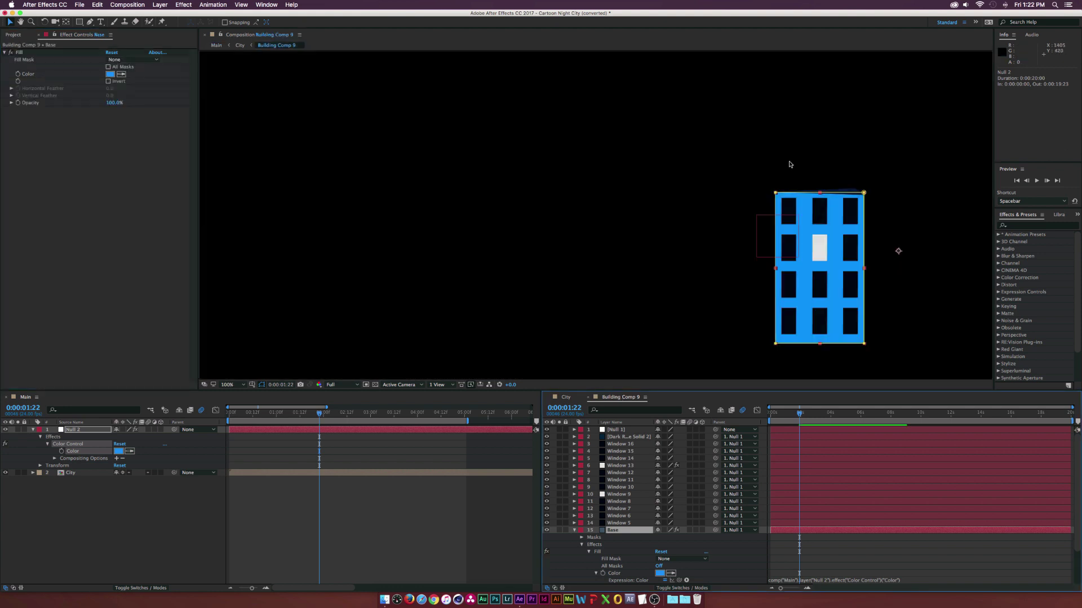
left_click(771, 193)
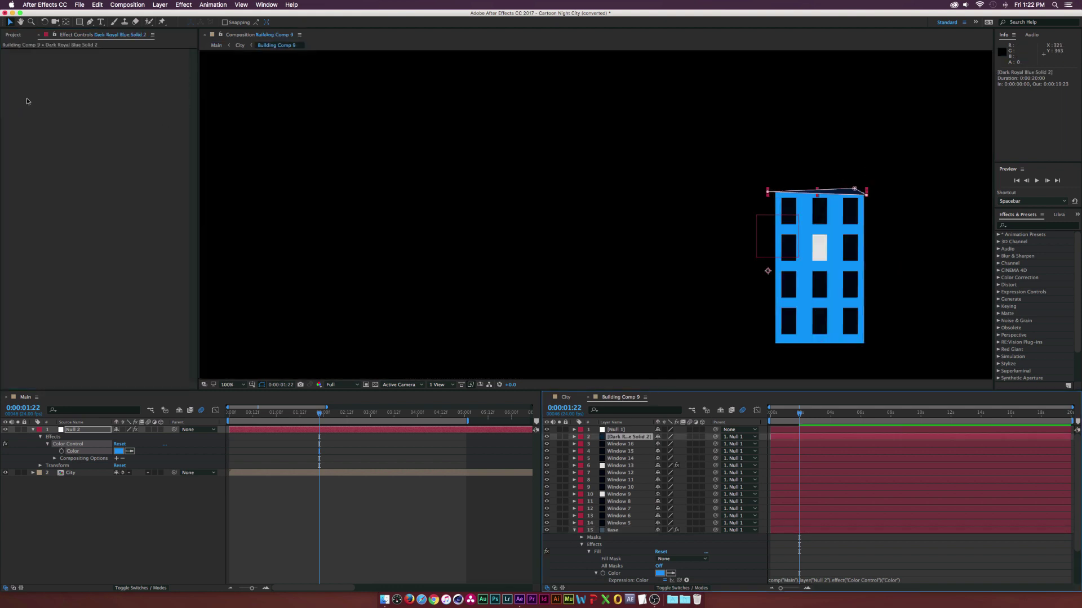
left_click(86, 429)
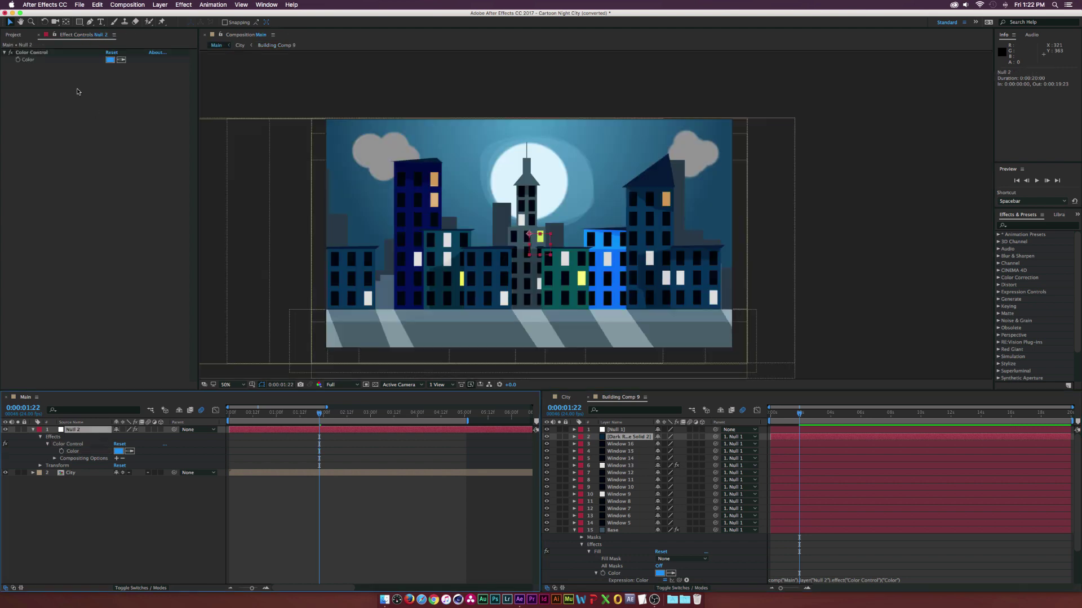
left_click(36, 55)
key("super+d")
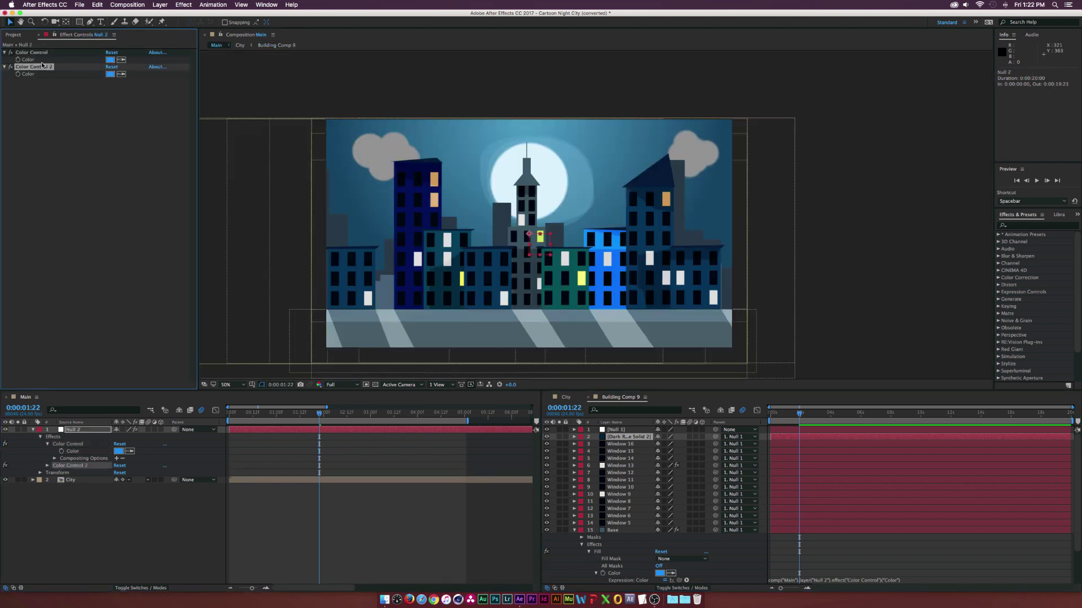
Apply a Fill to the trim layer and pick-whip its colour to Color Control 2
left_click(281, 45)
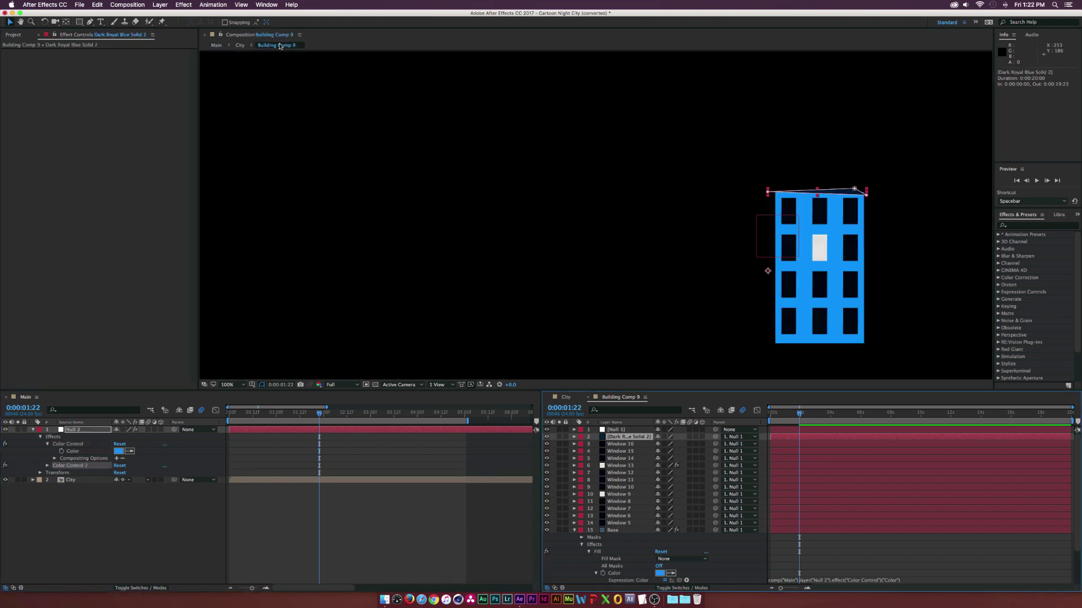
left_click(189, 5)
mouse_move(204, 109)
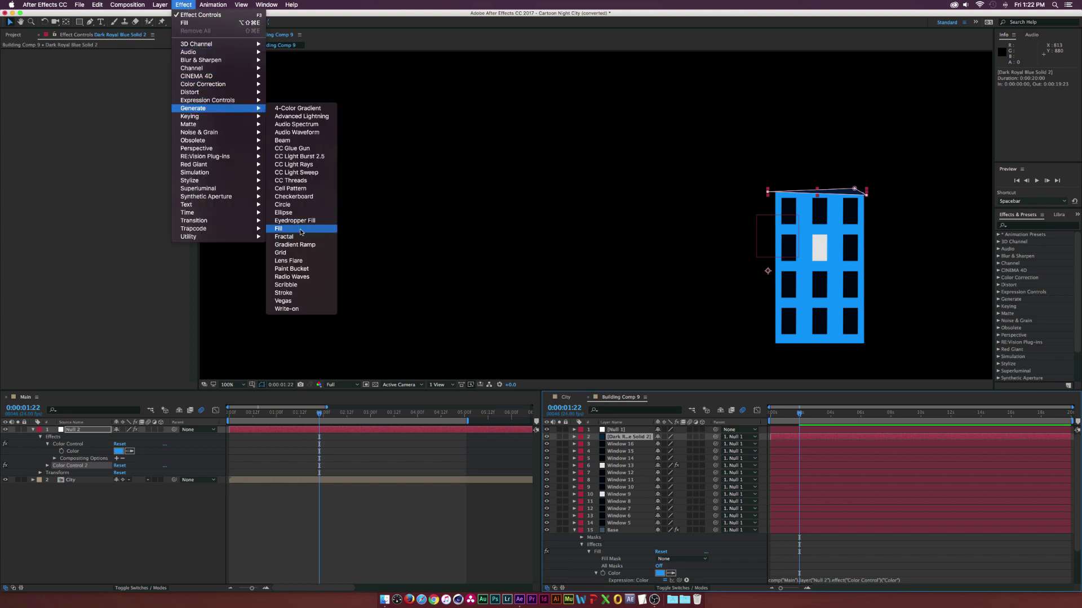
left_click(300, 231)
left_click(19, 75, "alt")
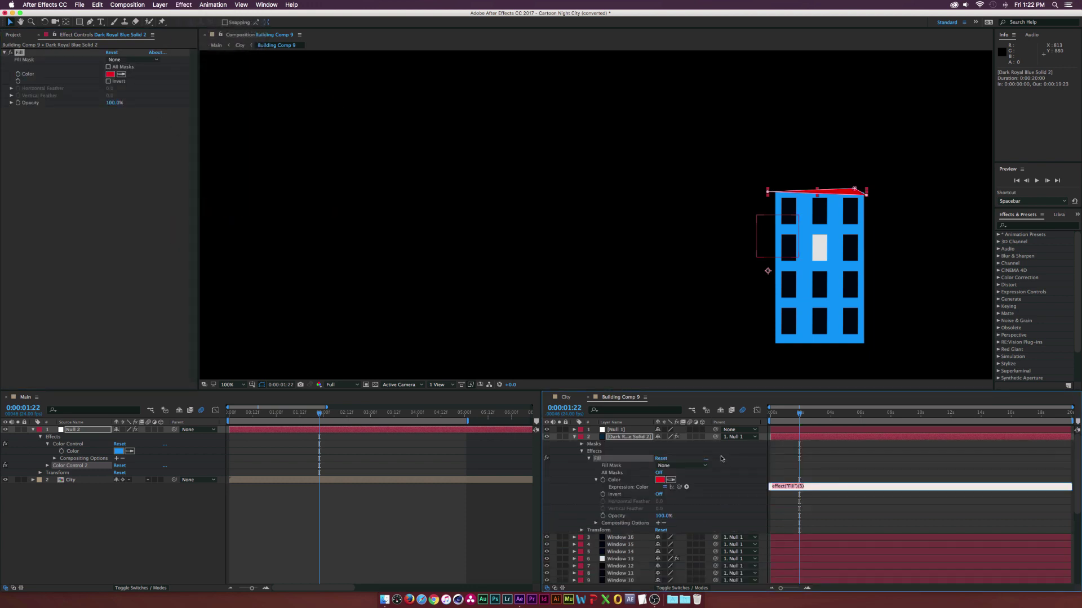
left_click_drag(678, 489, 687, 490)
left_click_drag(47, 467, 120, 474)
Set Color Control 2 to purple so the building's trim turns purple
left_click(119, 473)
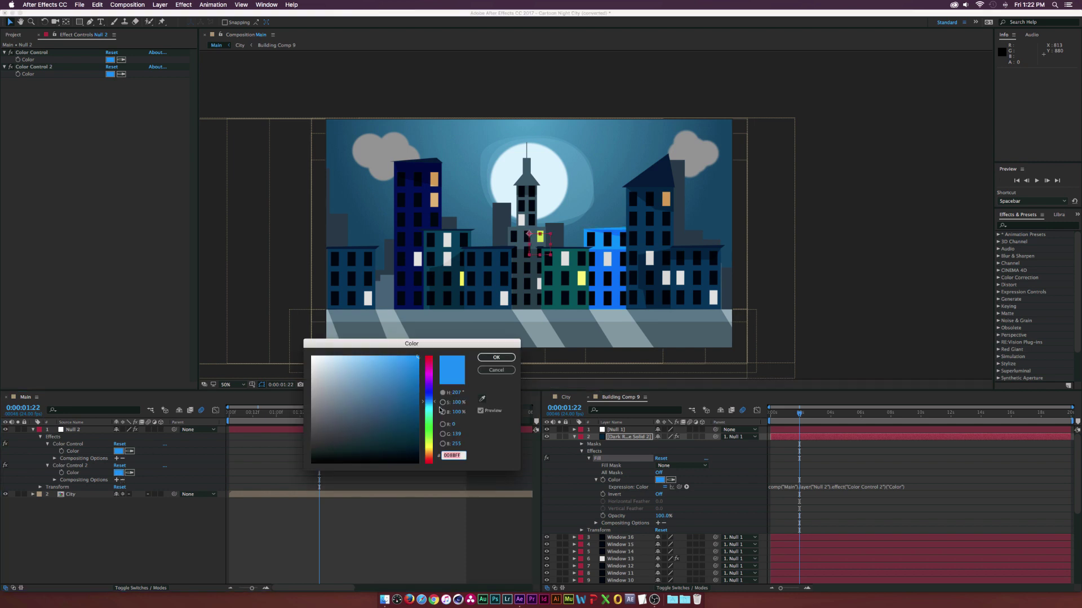
left_click(428, 387)
left_click(497, 356)
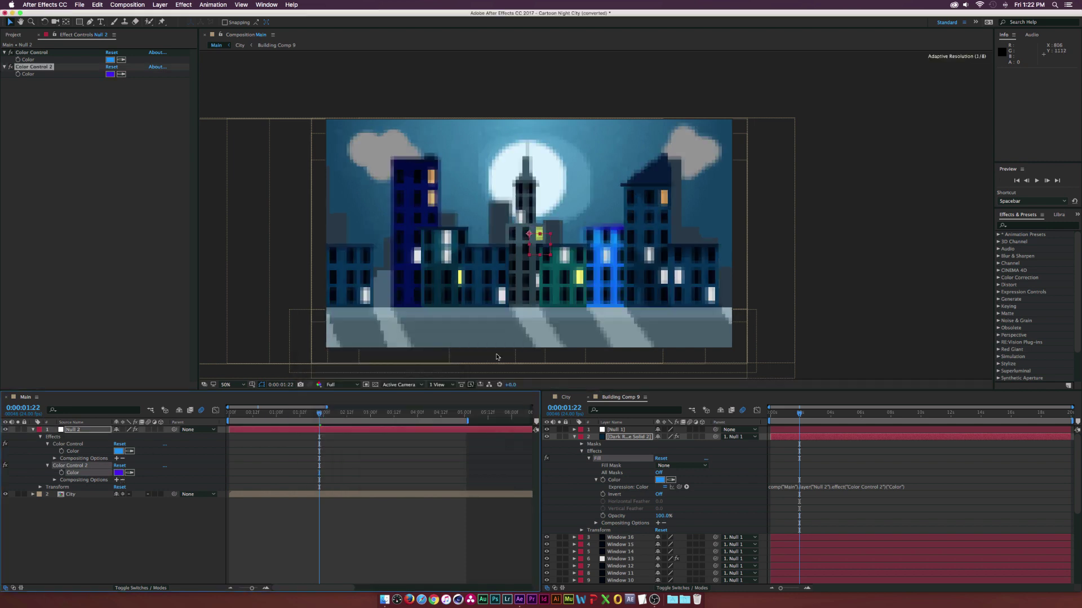
Apply a Fill to Building Comp 1's Base layer and pick-whip its colour to the first Color Control
left_click(566, 397)
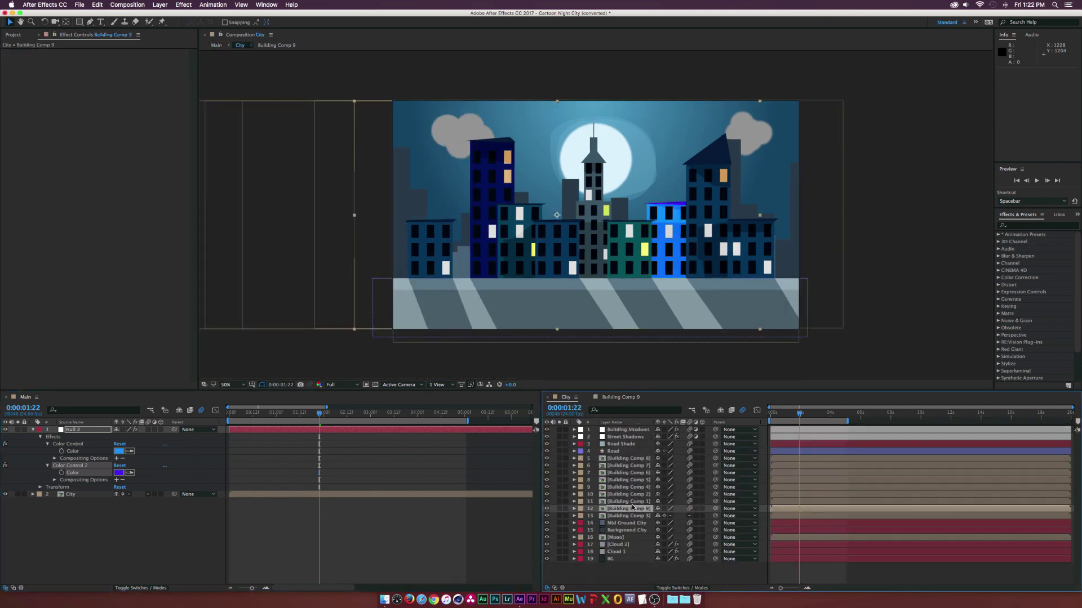
double_click(626, 501)
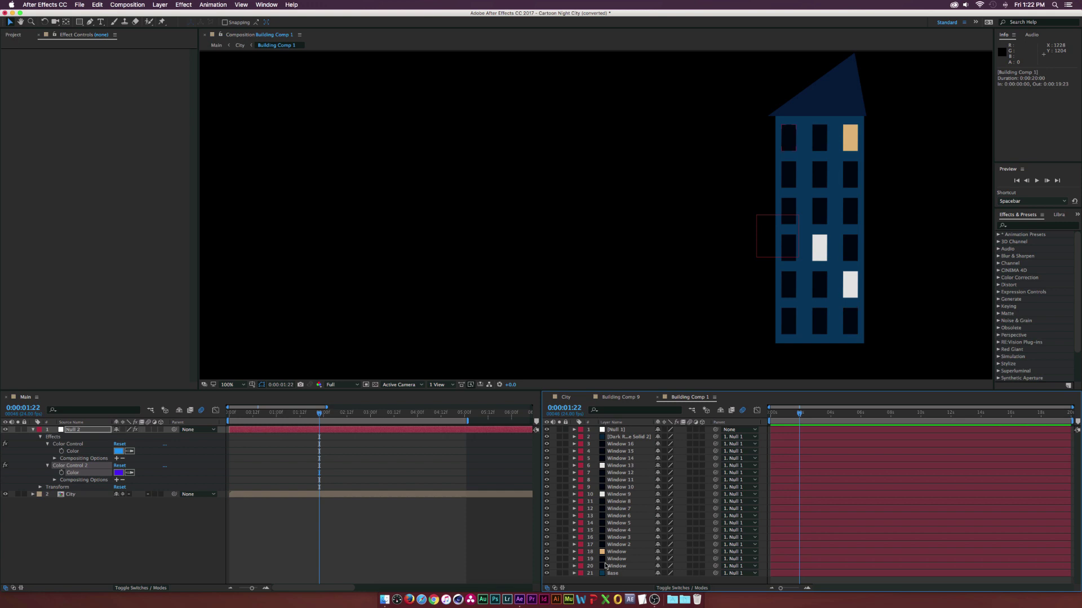
left_click(608, 573)
left_click(184, 5)
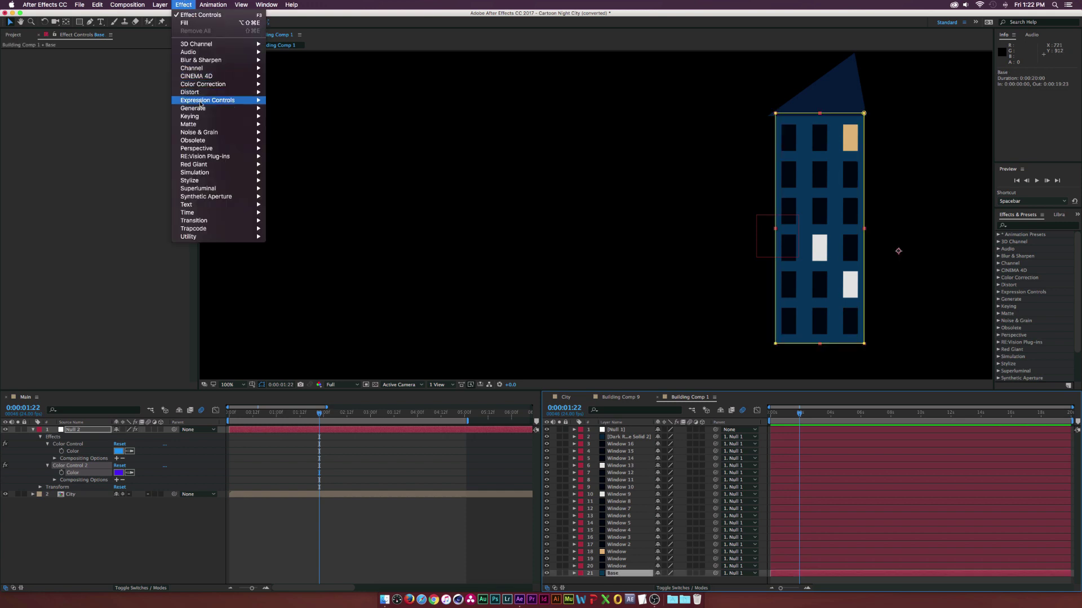
left_click(289, 233)
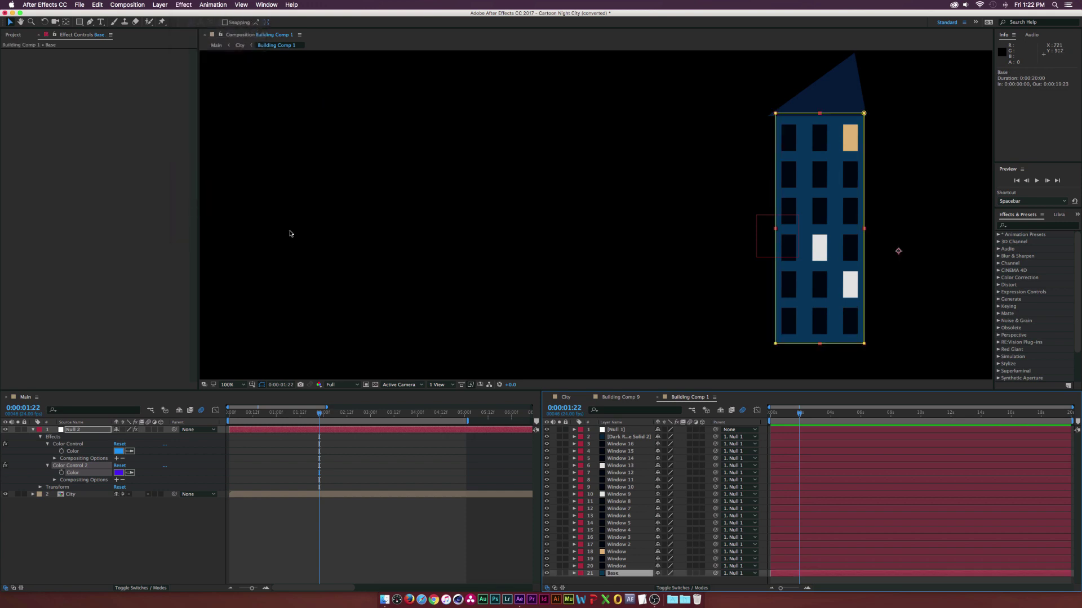
left_click(18, 74, "alt")
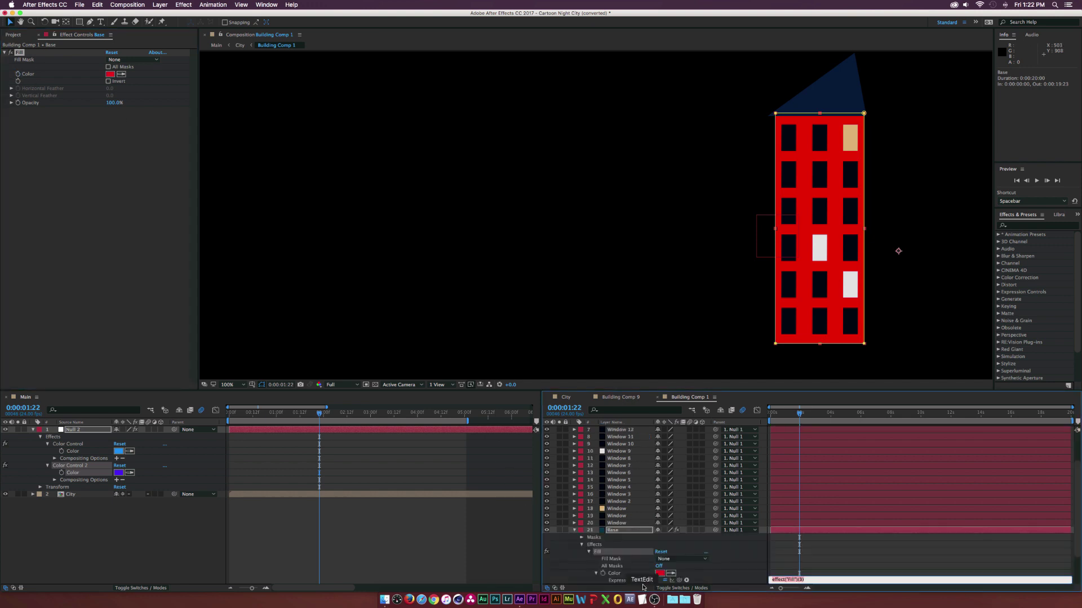
left_click_drag(680, 581, 73, 454)
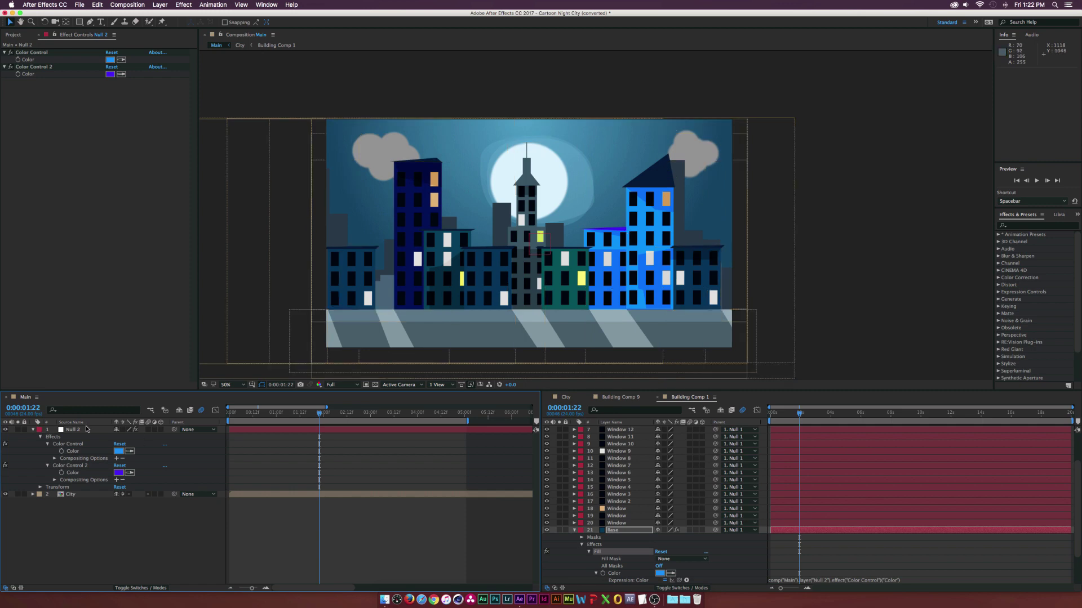
Rename Null 2's first Color Control to Building Palette 1
left_click(86, 429)
left_click(18, 36)
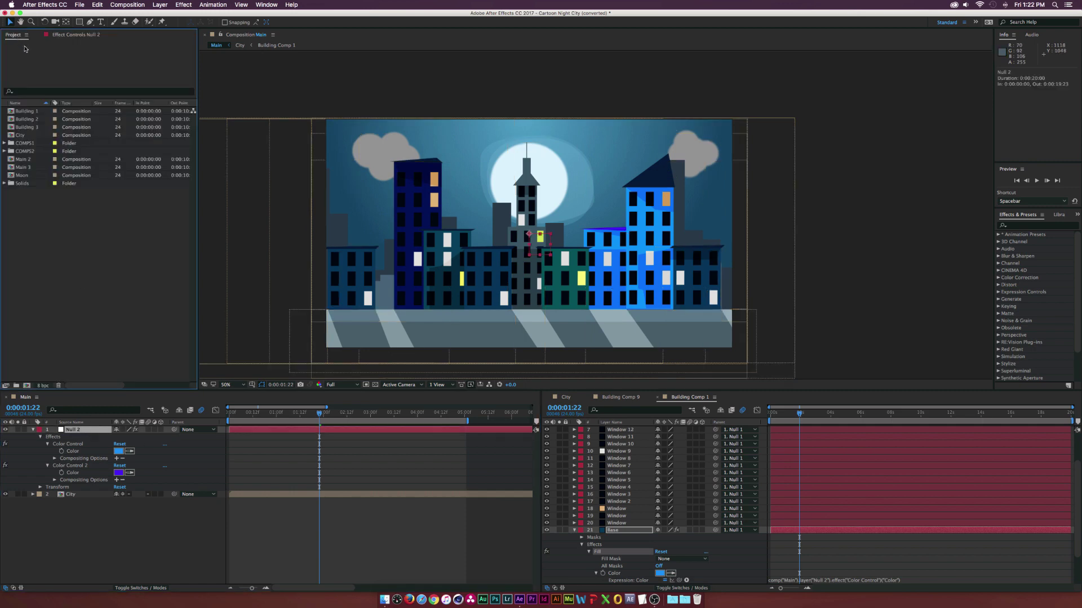
left_click(60, 38)
left_click(40, 53)
key("Return")
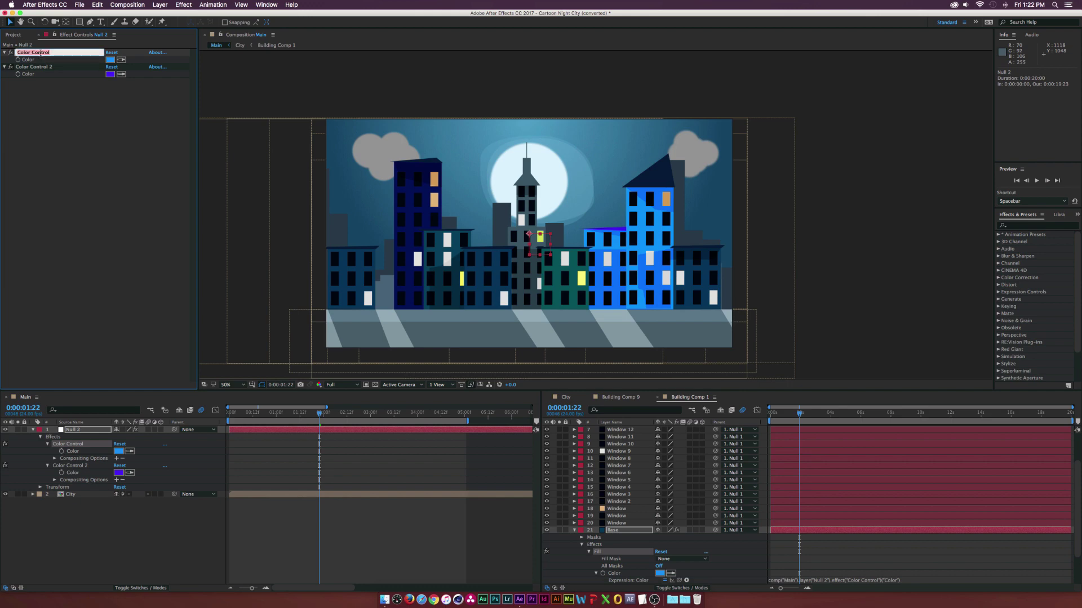
type("Building Palette 1")
key("Return")
Rename the second colour control to Building Roof
left_click(28, 67)
key("Return")
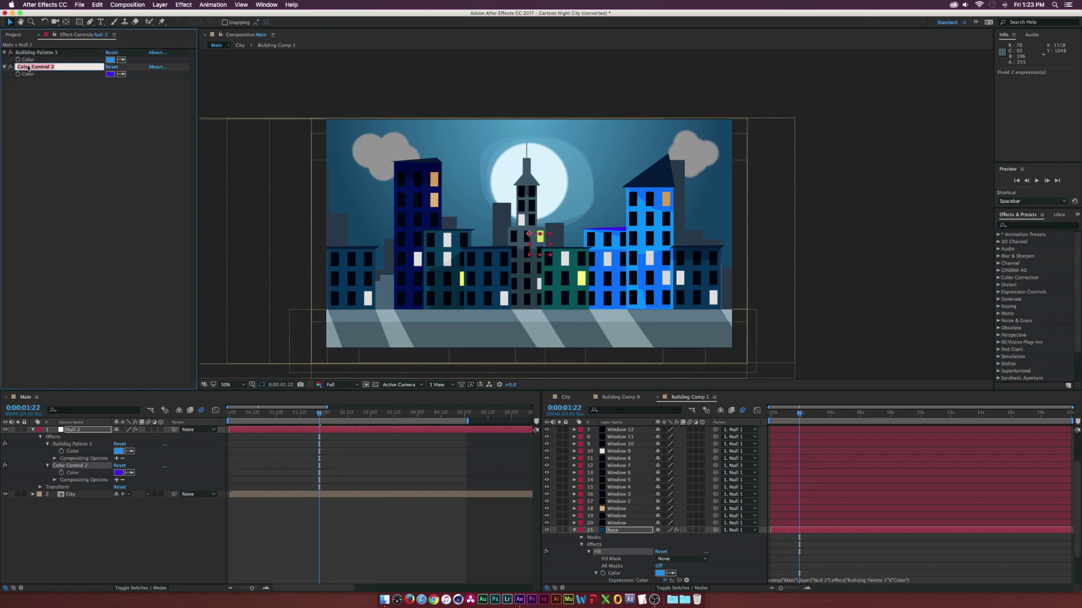
type("Buid")
type("r")
key("Return")
left_click(36, 52)
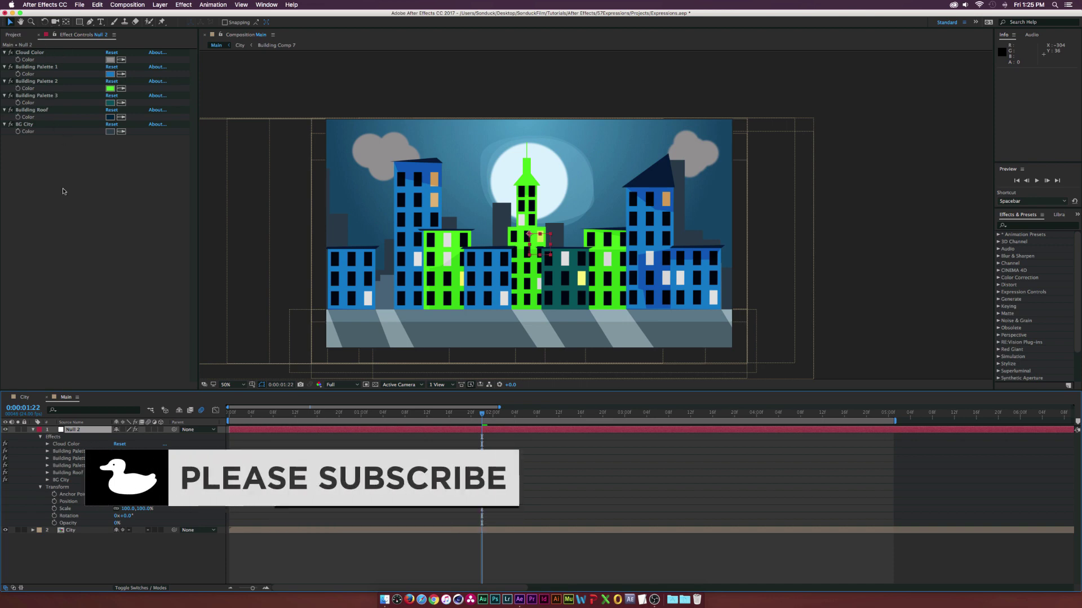
Add a Slider Control effect to Null 2 beneath its colour controls
left_click(183, 4)
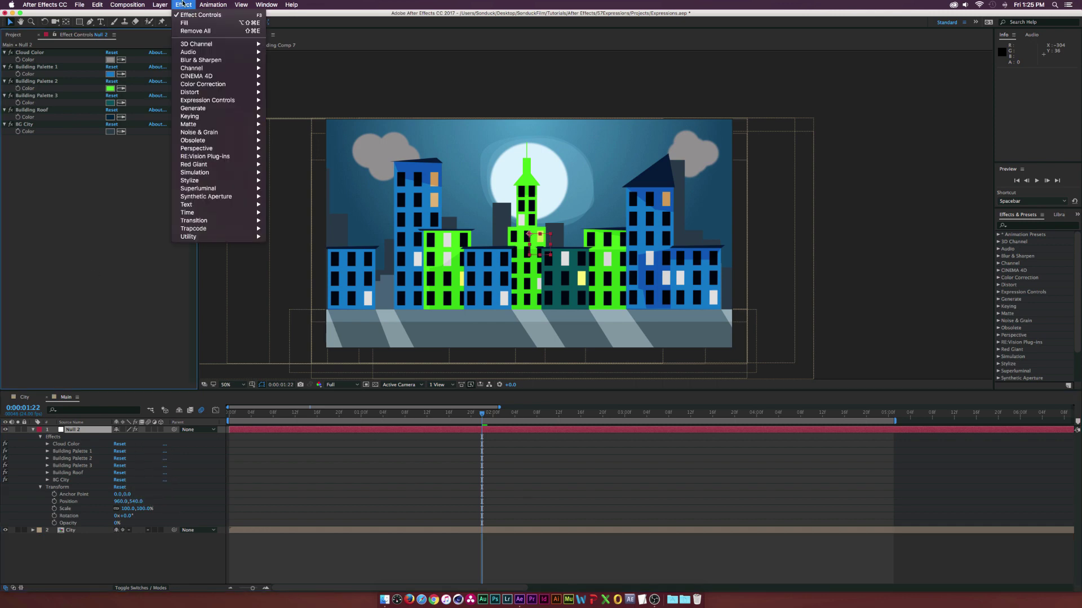
mouse_move(207, 101)
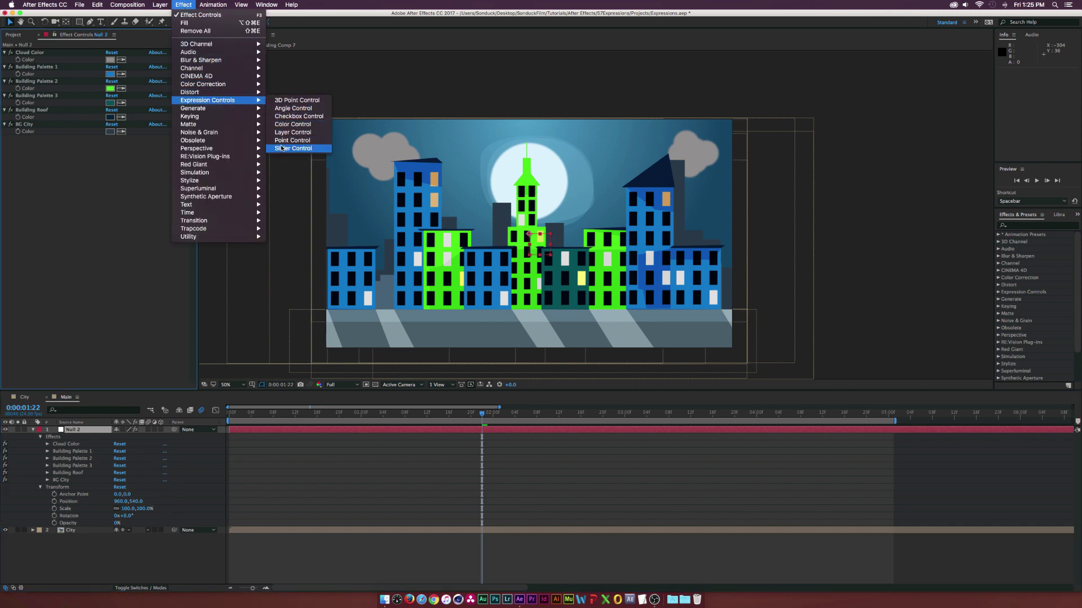
left_click(293, 149)
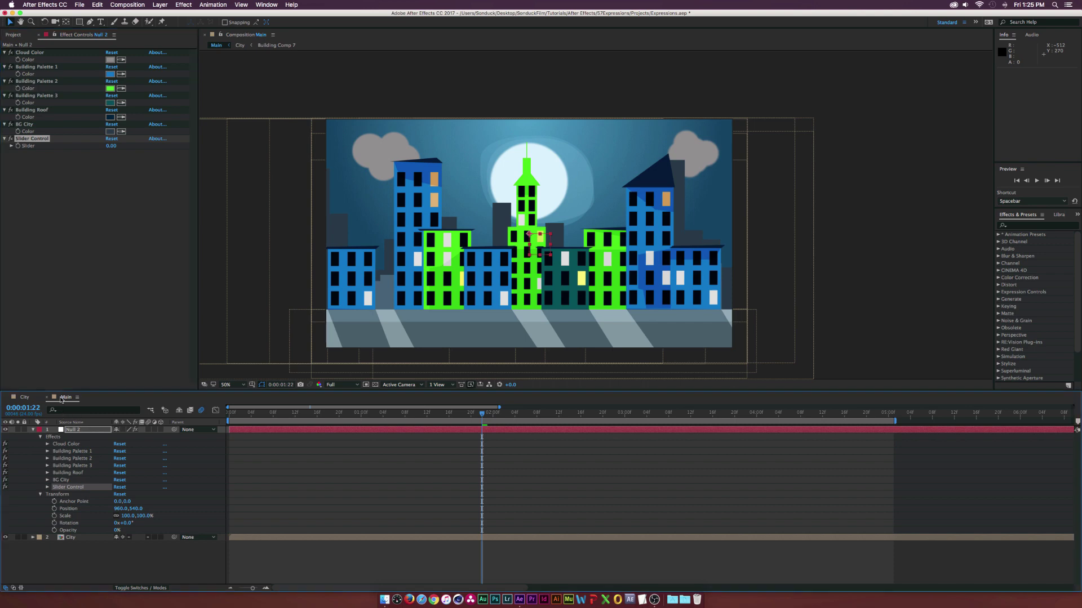
Show the City timeline beside Main and start an expression on the Moon layer's Scale
left_click(39, 397)
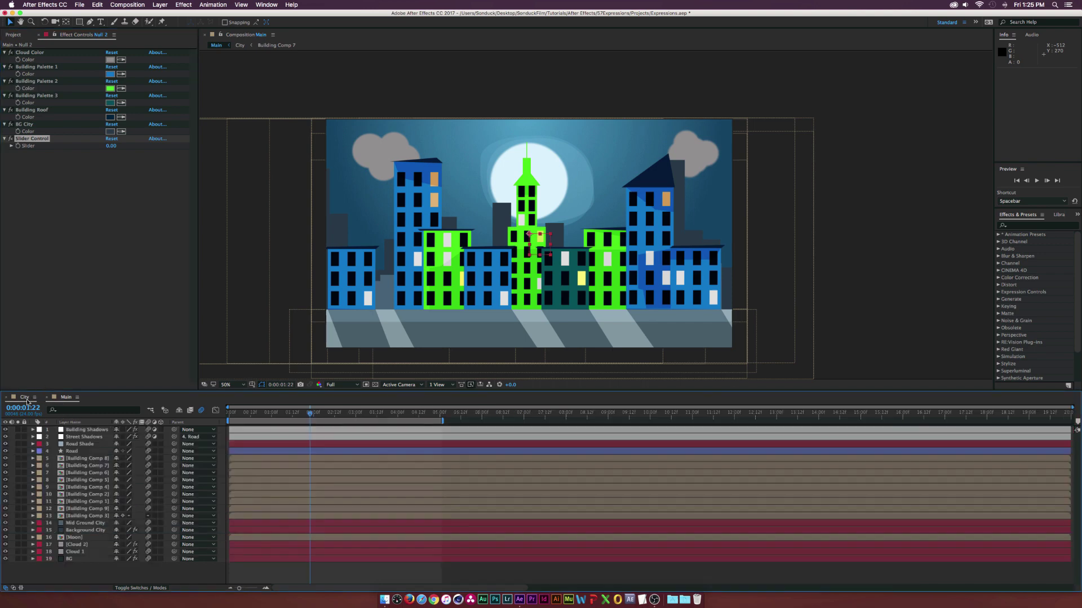
left_click_drag(1067, 484, 1067, 484)
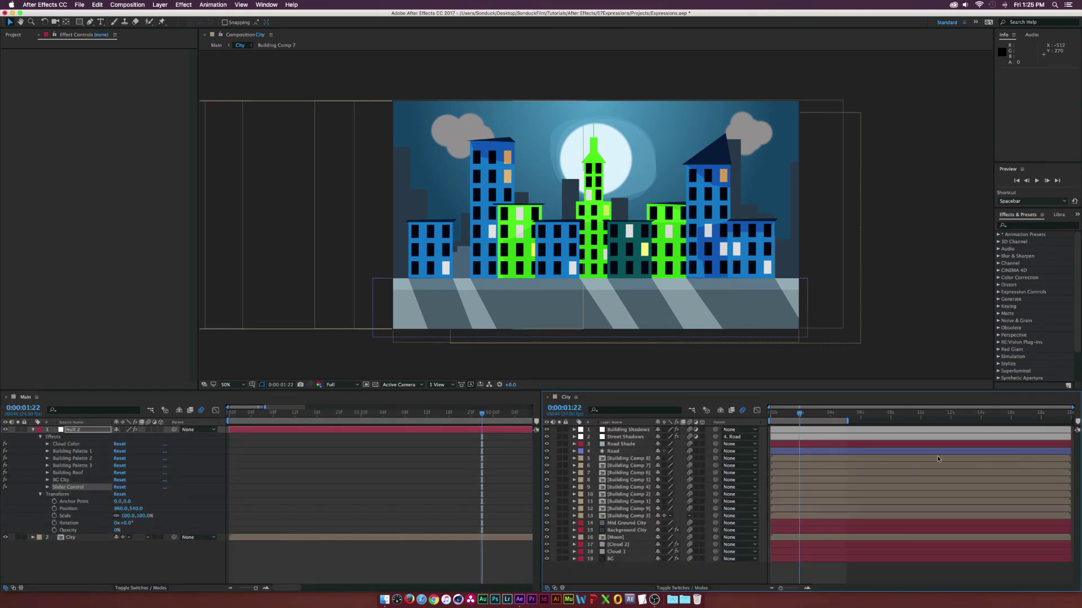
left_click(613, 538)
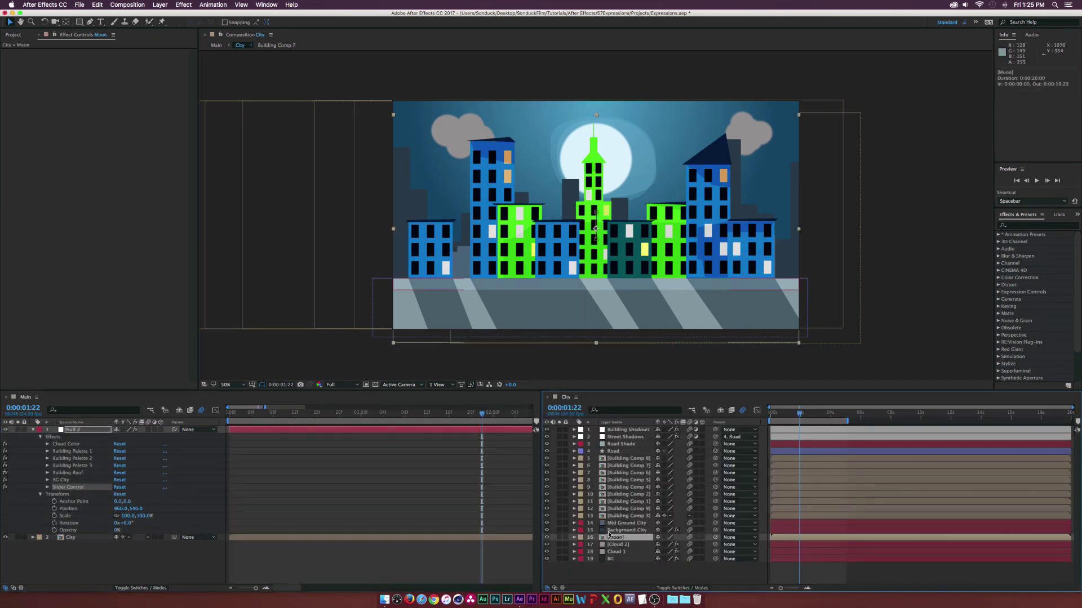
key("s")
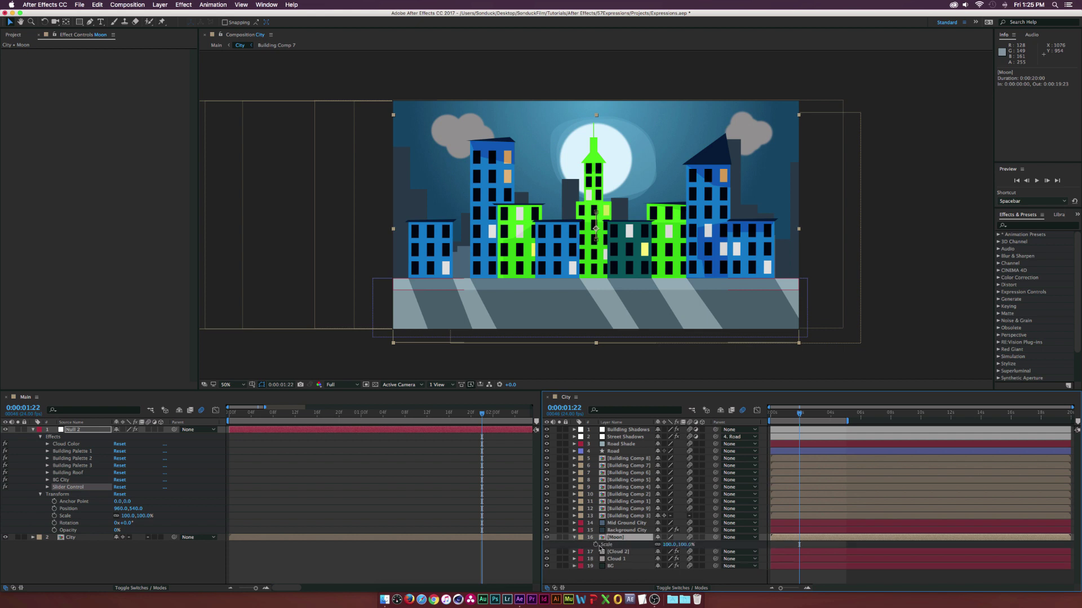
left_click(597, 546, "alt")
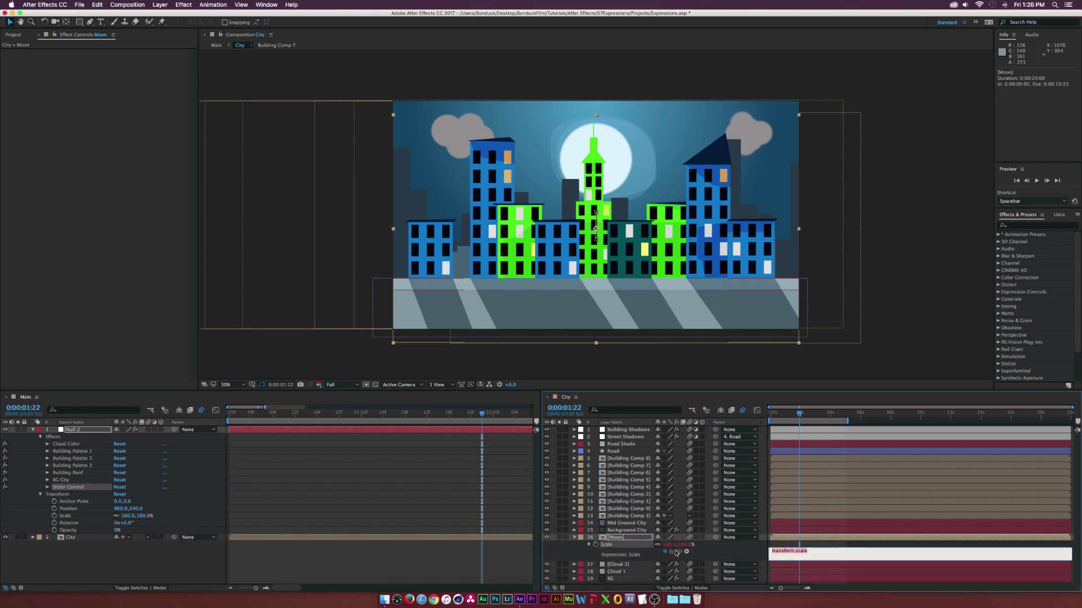
Pick-whip the Moon's Scale to Null 2's Slider value so it vanishes at 0
left_click(46, 488)
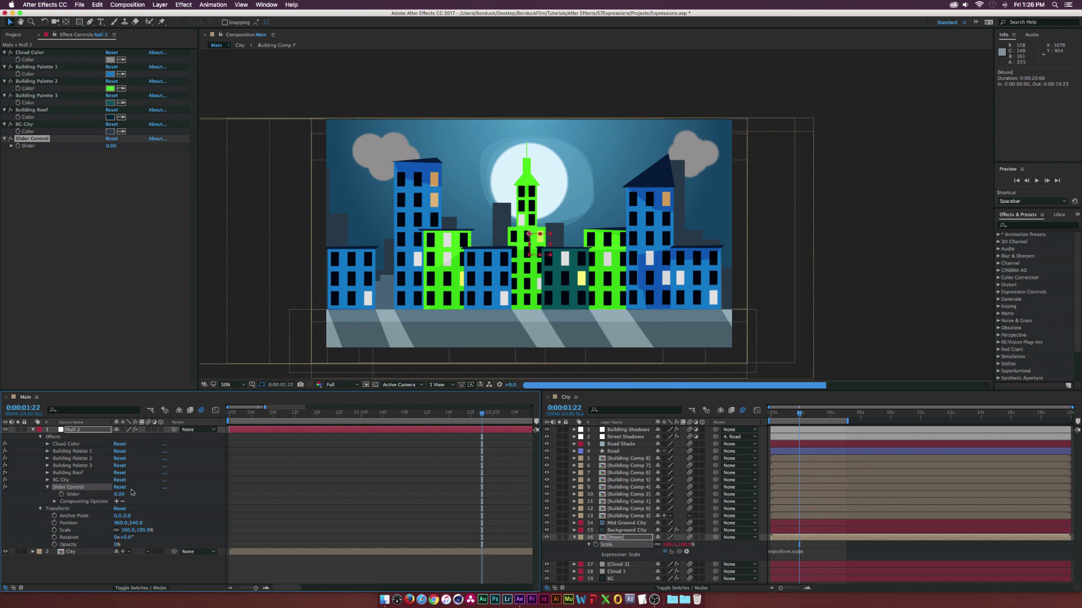
left_click_drag(683, 553, 82, 497)
left_click(194, 509)
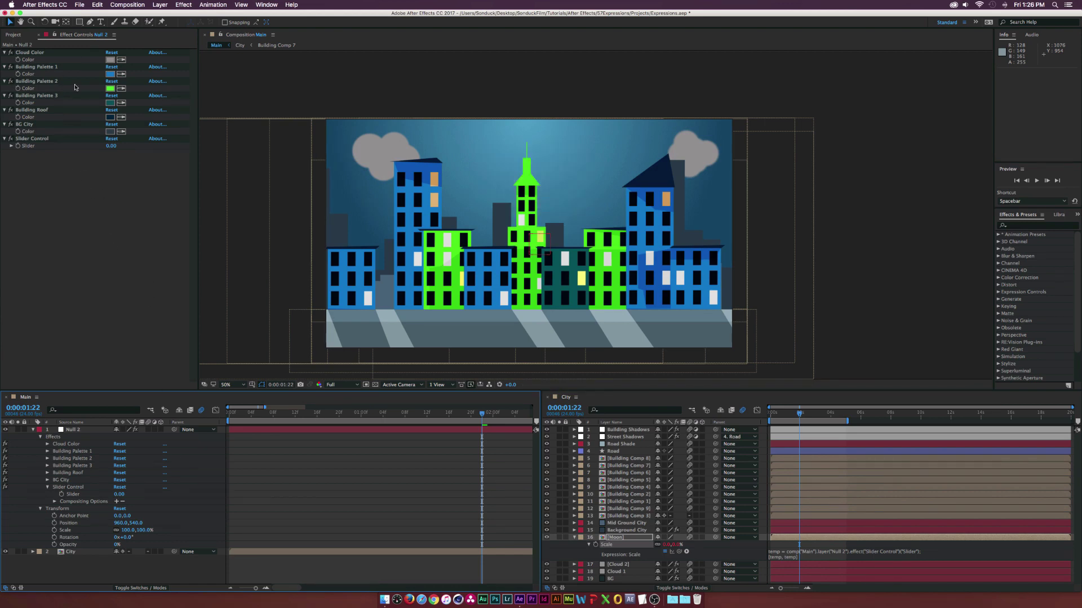
Lock Null 2's Effect Controls and view the Moon in the City composition
left_click(53, 38)
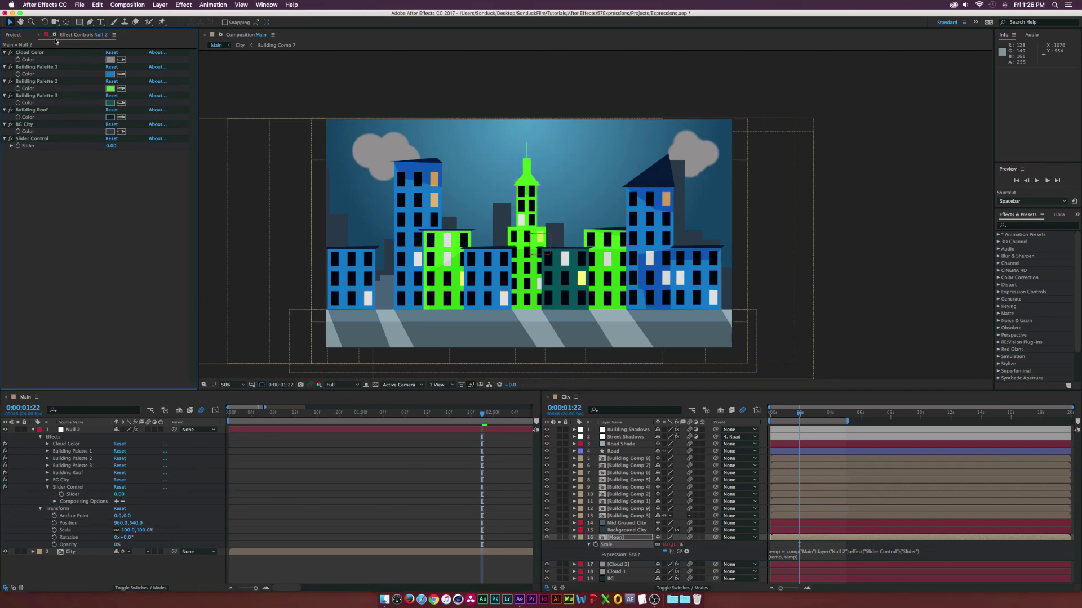
left_click(612, 495)
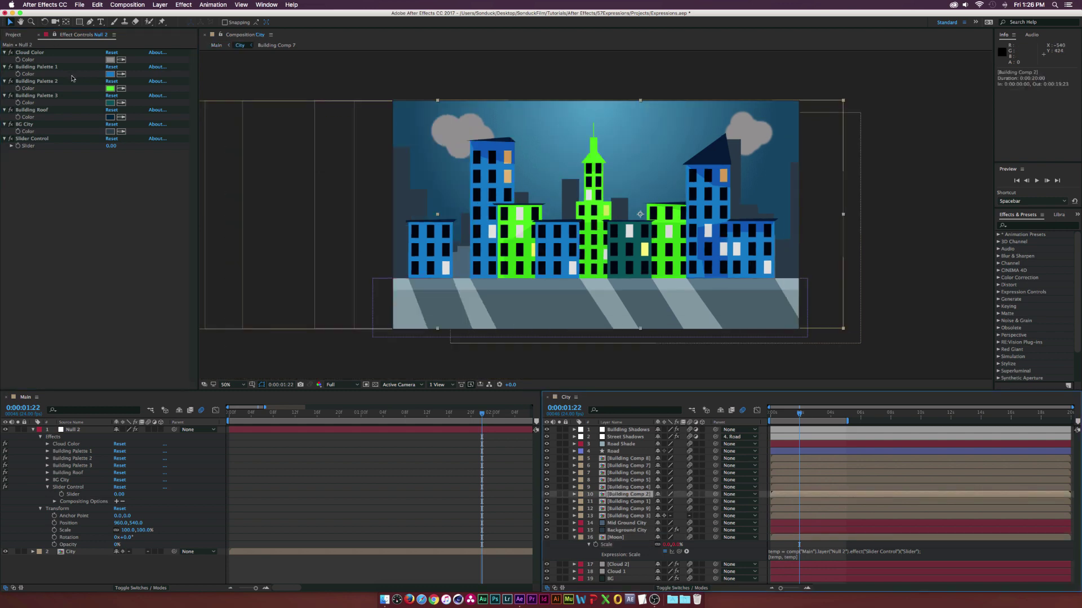
left_click(616, 538)
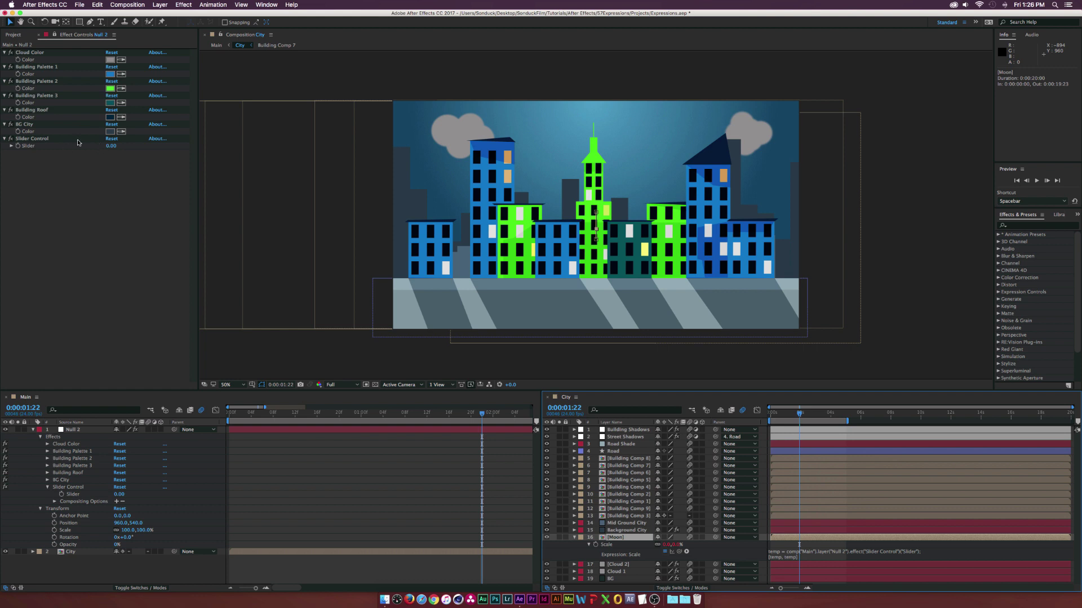
left_click(38, 138)
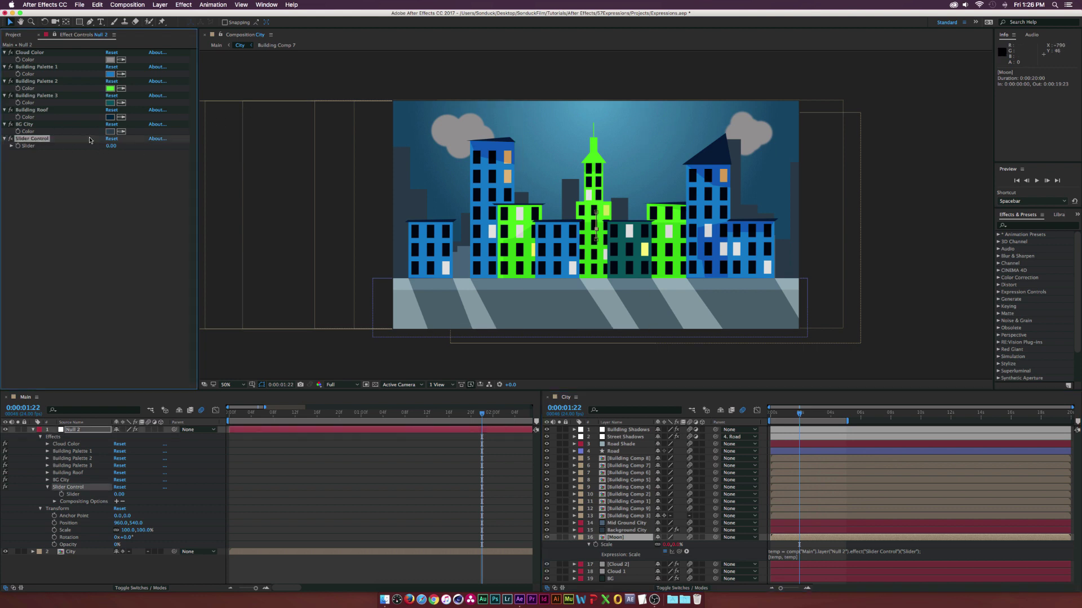
Set the Slider to 100, then scrub it up to 154 to enlarge the moon
left_click(111, 146)
type("16")
key("Return")
key("Return")
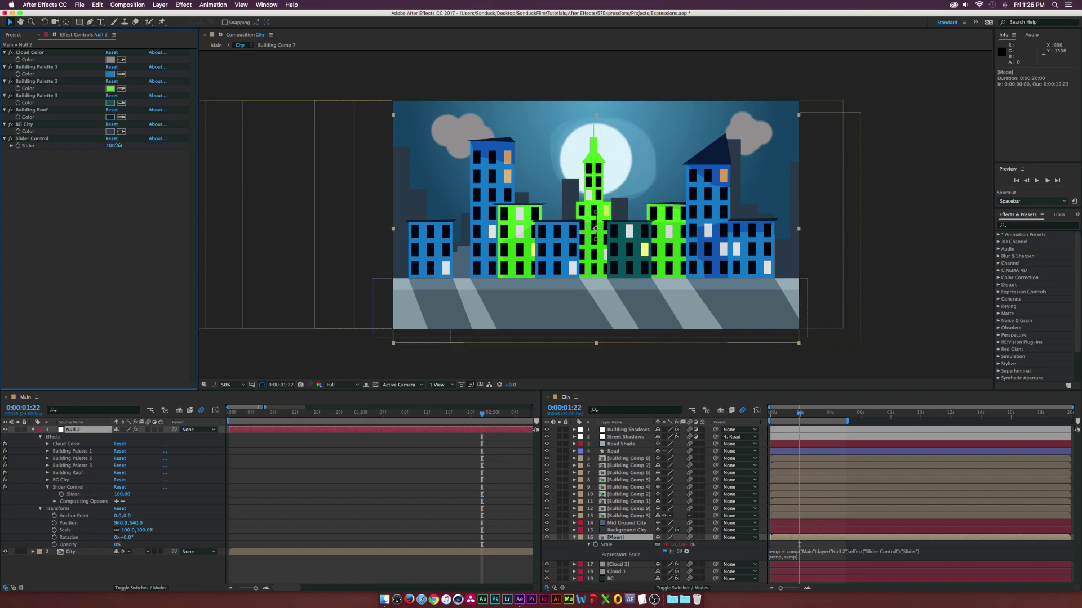
left_click(119, 147)
mouse_move(136, 146)
left_mouse_down()
mouse_move(84, 145)
mouse_move(156, 148)
left_mouse_up()
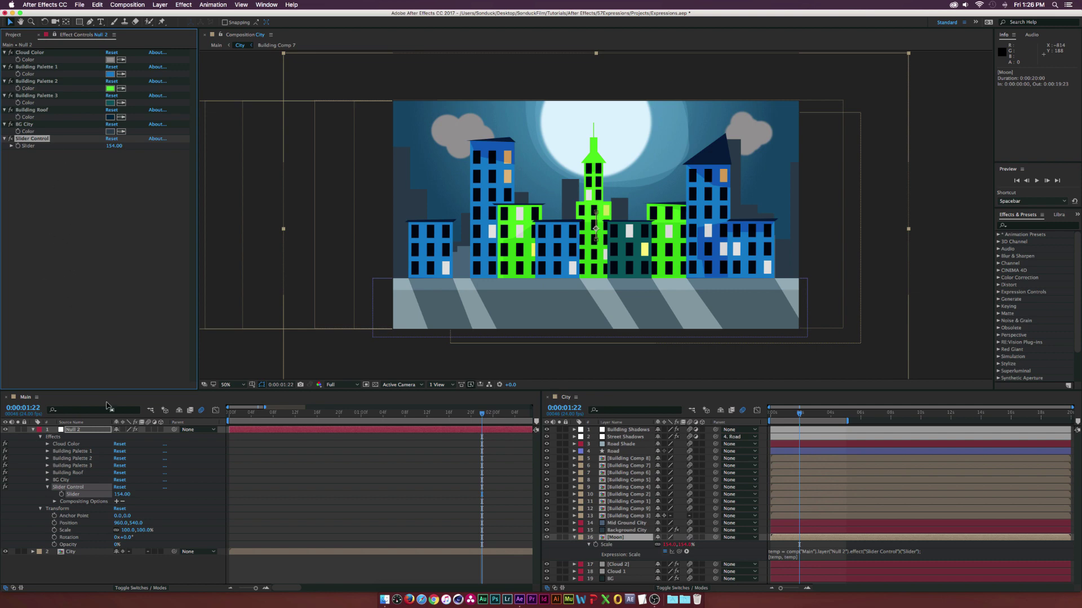
Add a Checkbox Control effect to Null 2 beneath its Slider Control
left_click(176, 4)
mouse_move(209, 100)
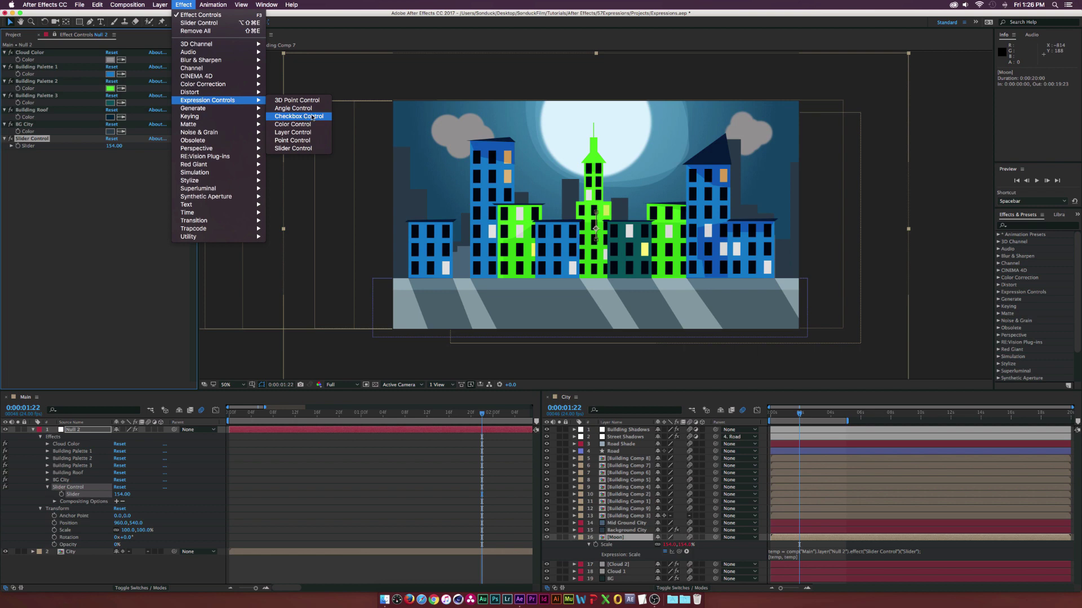
left_click(307, 117)
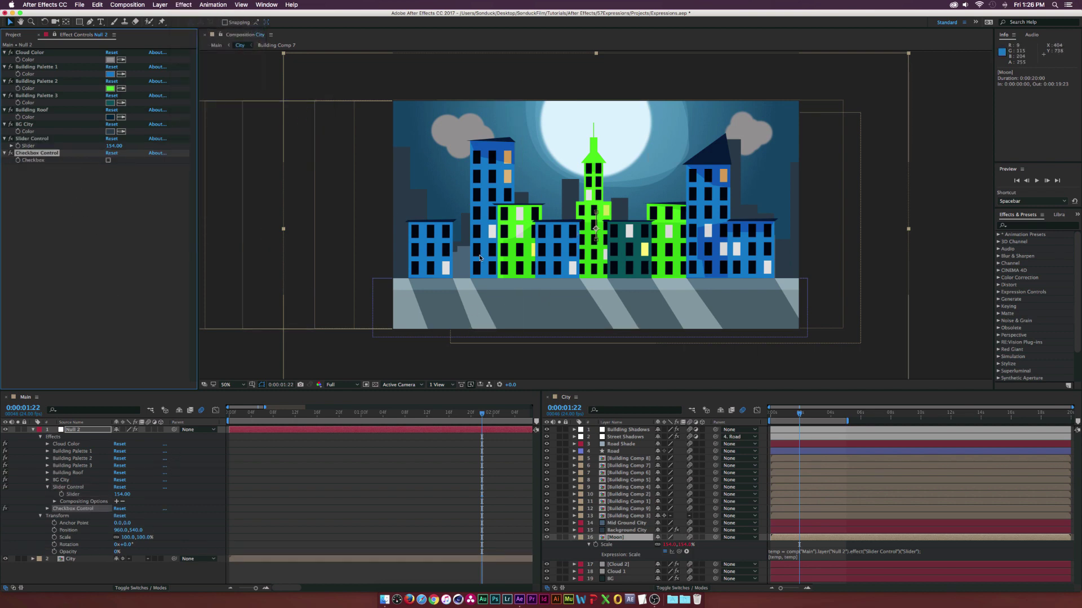
Make Street Shadows visible again in the City timeline and select it
left_click(545, 434)
left_click(546, 437)
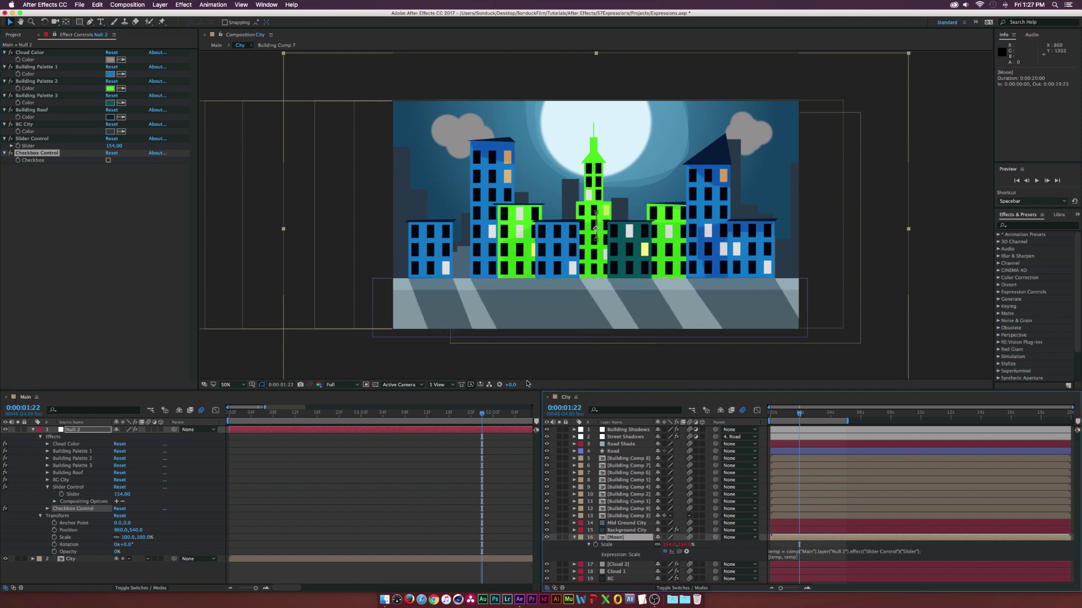
left_click(616, 437)
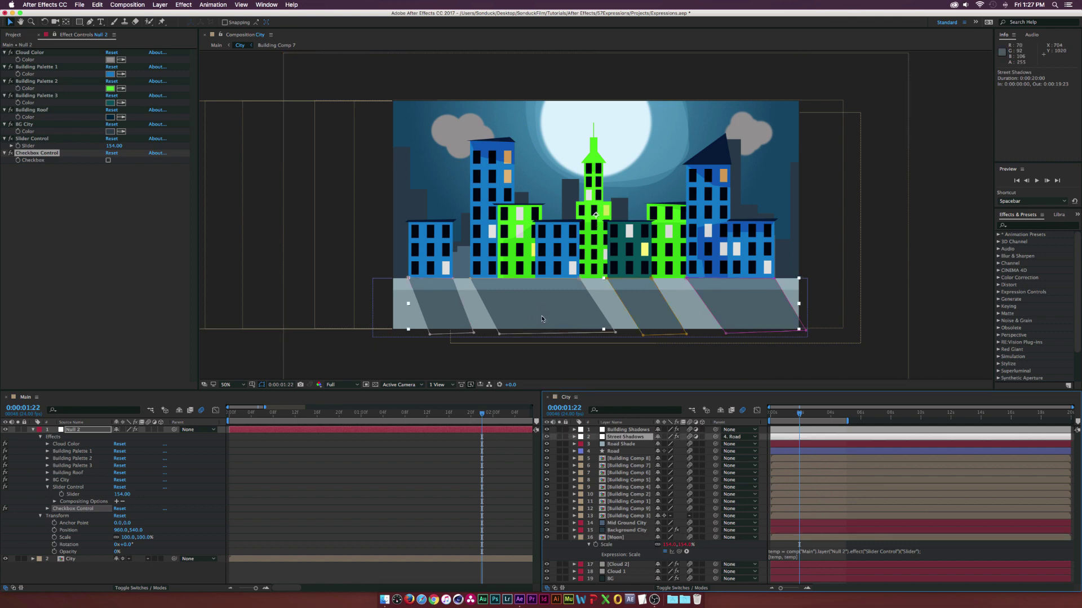
Pick-whip an Opacity expression on Street Shadows to Null 2's Checkbox
key("t")
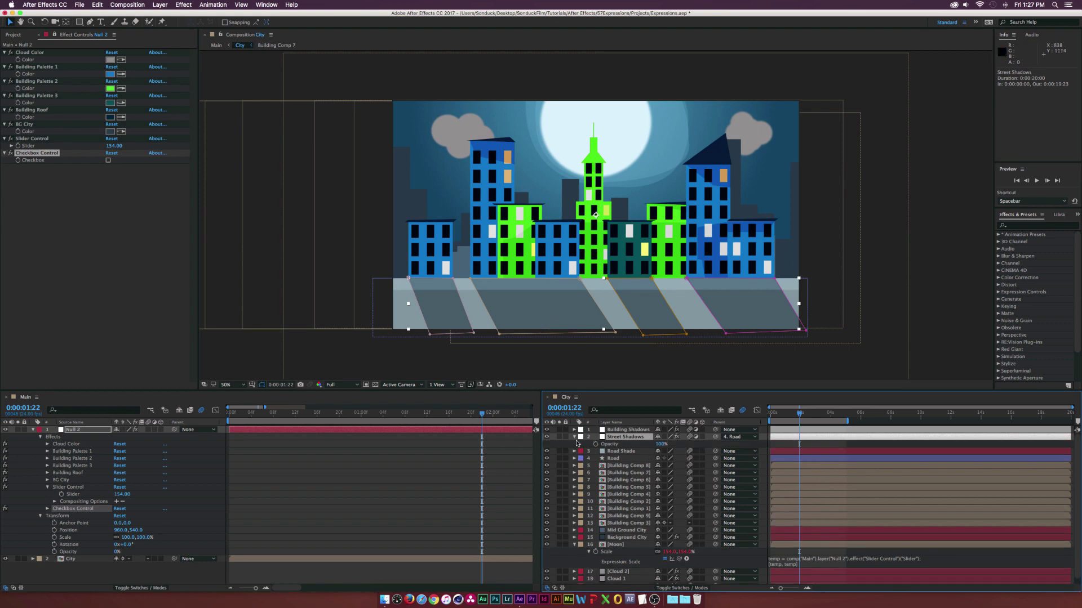
left_click(595, 445, "alt")
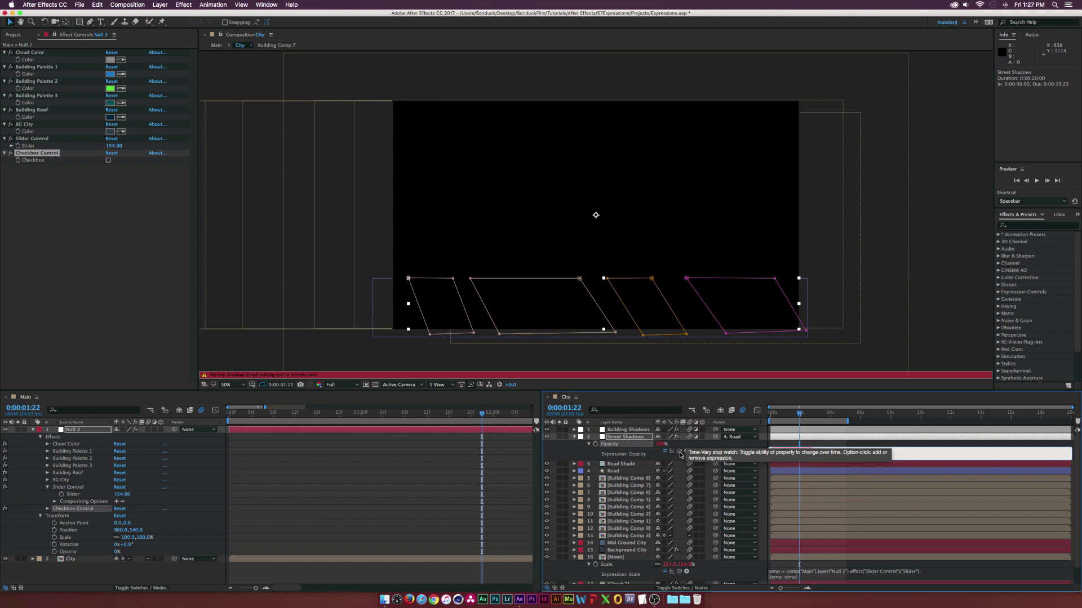
left_click_drag(681, 456, 37, 153)
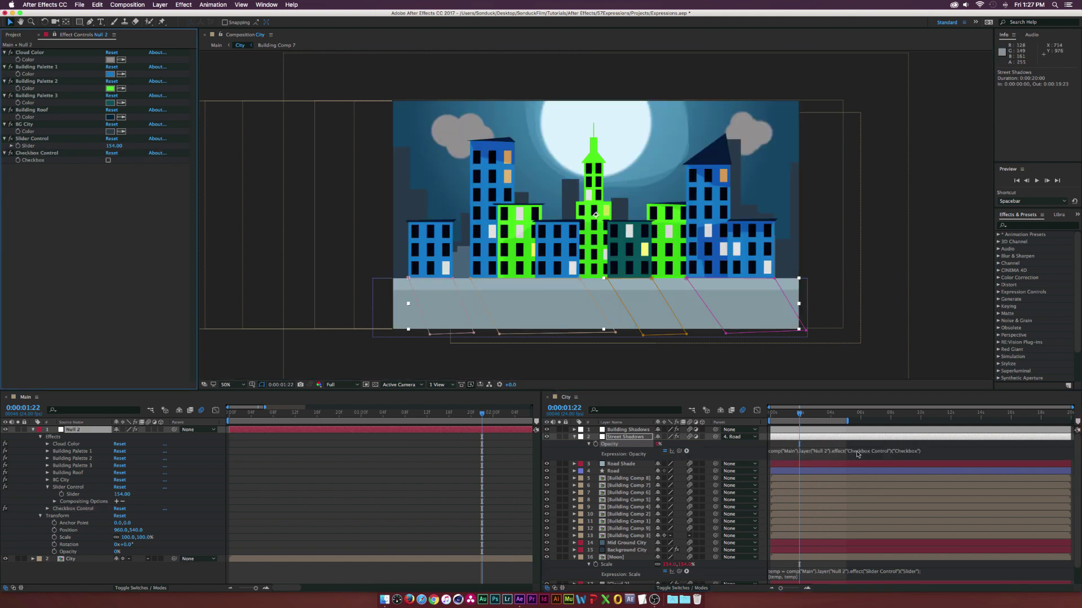
Wrap the expression as if(Checkbox==0) 0 else 100 so shadows hide when unchecked
left_click(806, 451)
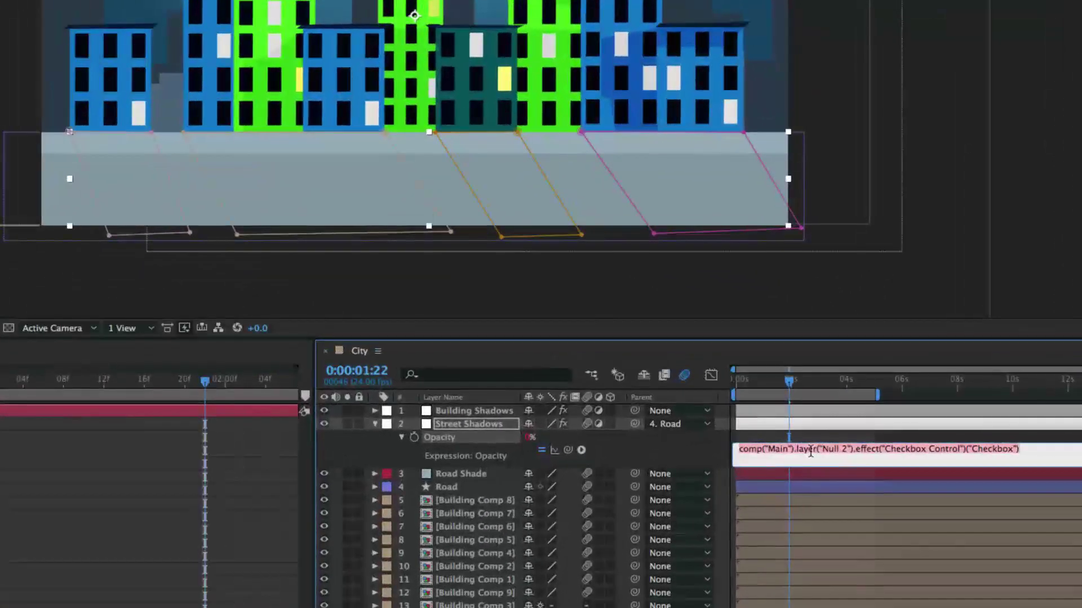
key("KP_Enter")
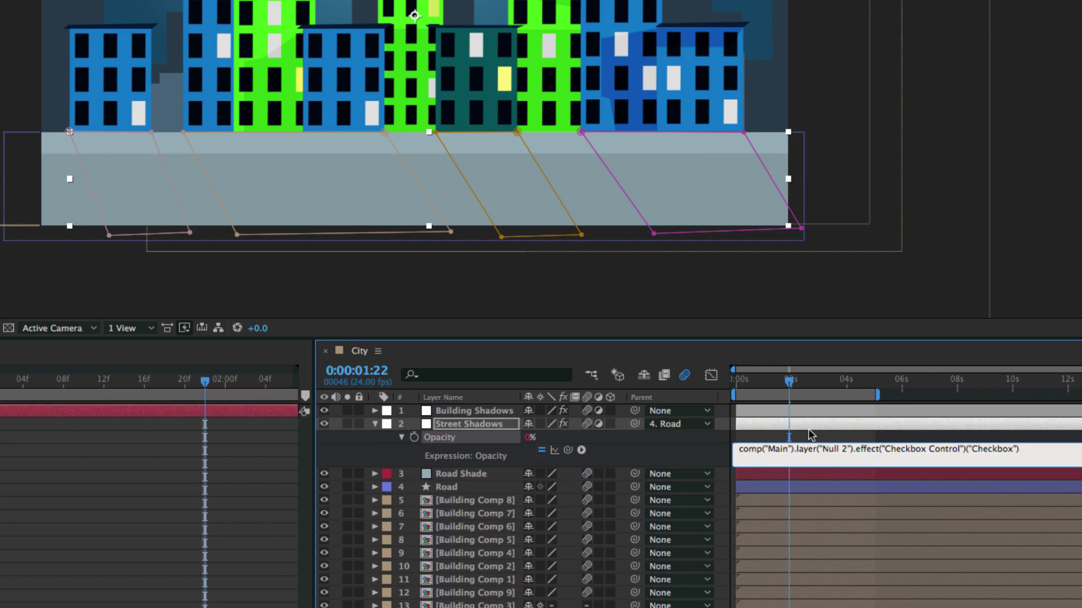
left_click(741, 449)
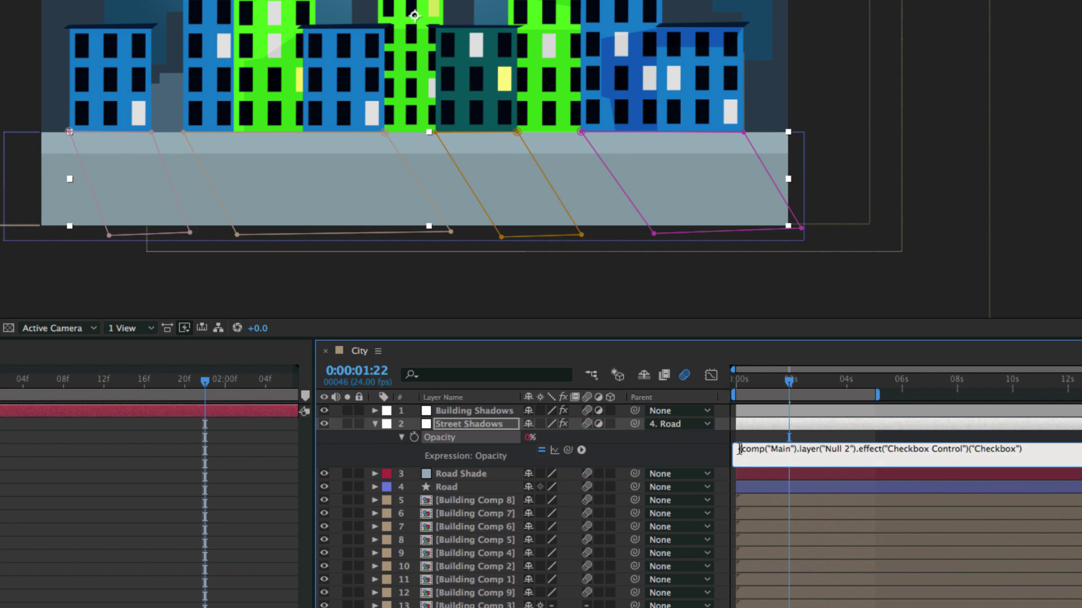
type("if(")
key("End")
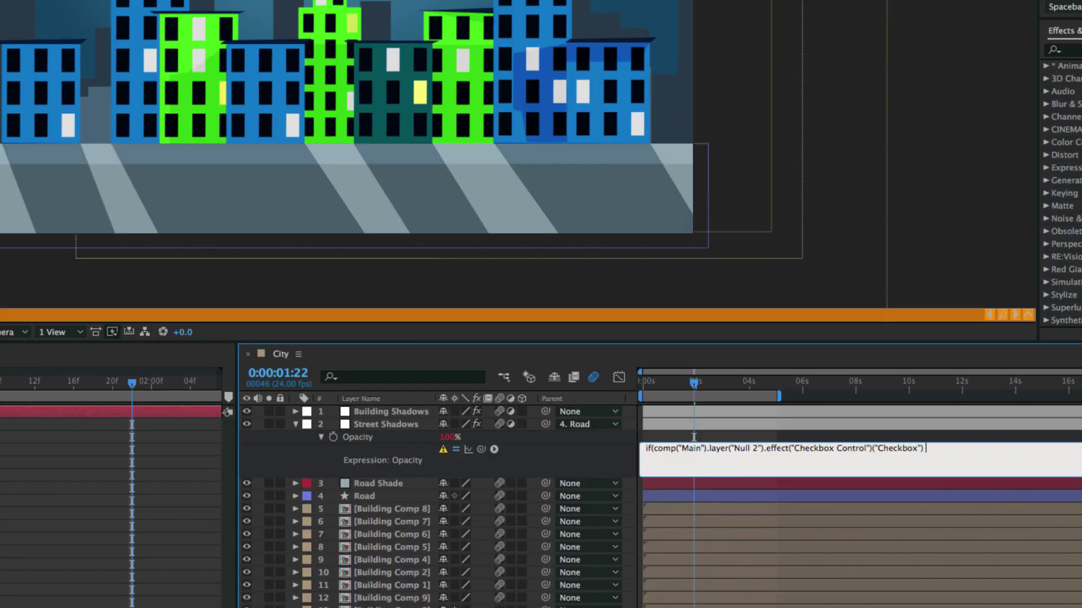
type("==0)")
type(" 0")
type(" else 100")
type(";")
Commit the opacity expression and toggle the Checkbox on to reveal the street shadows
left_click(722, 441)
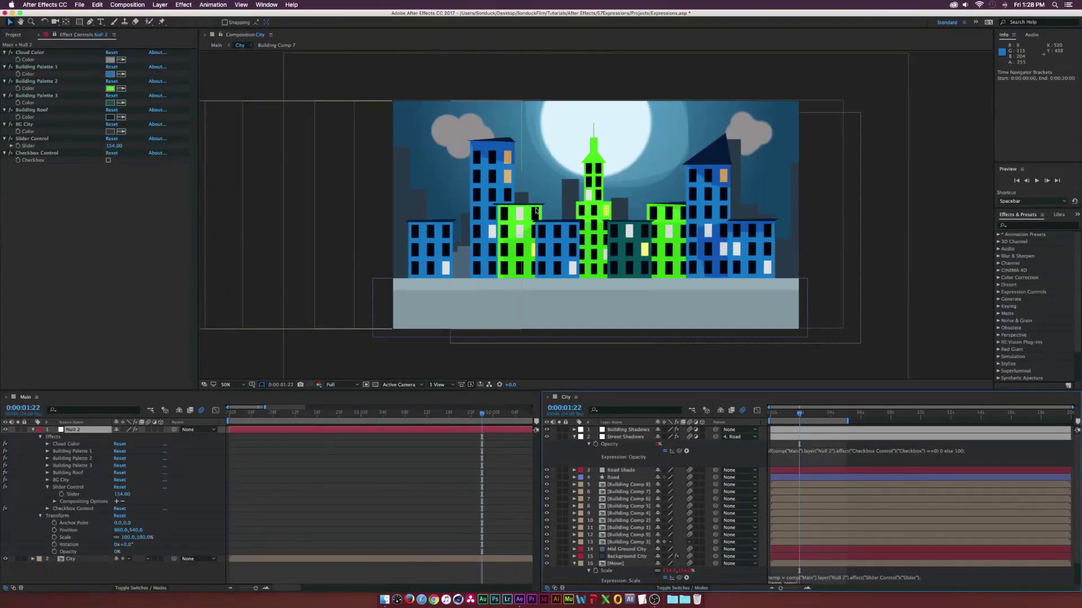
left_click(108, 161)
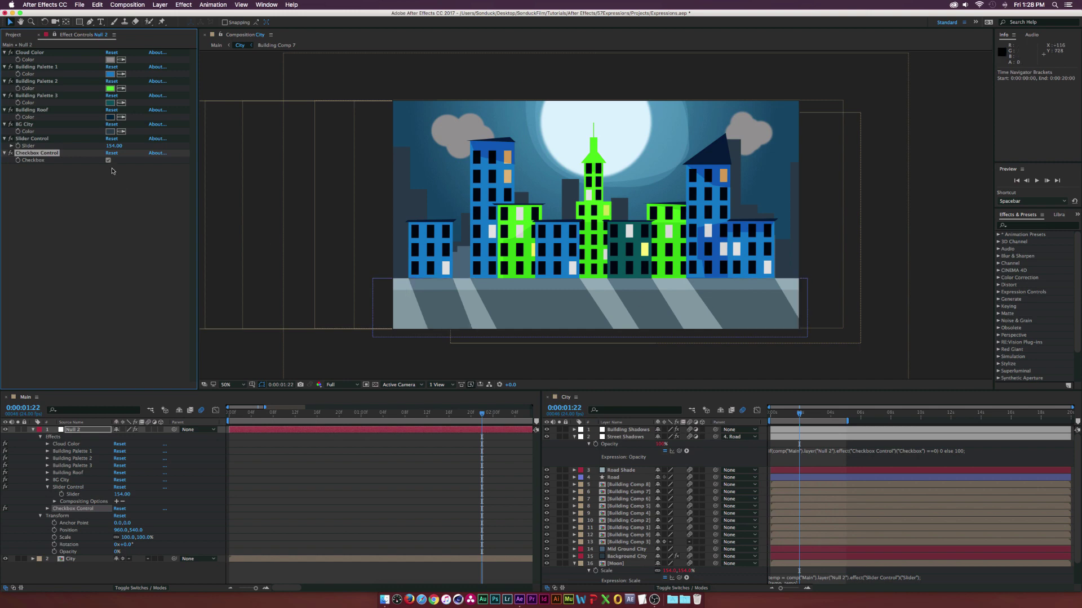
left_click(108, 161)
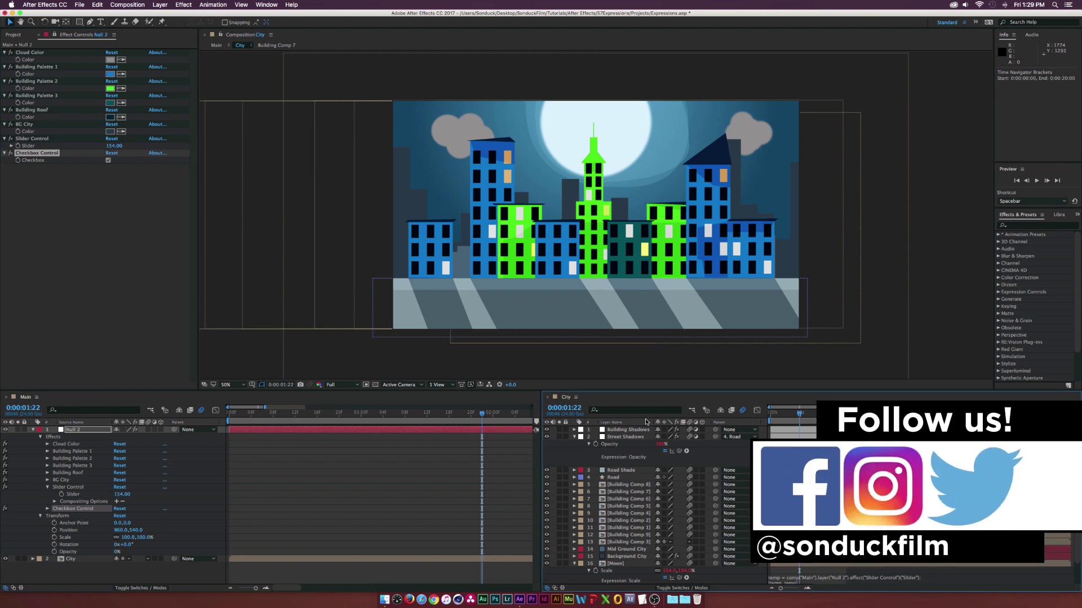
Paste the checkbox opacity expression onto Building Shadows' Opacity
left_click(624, 431)
key("t")
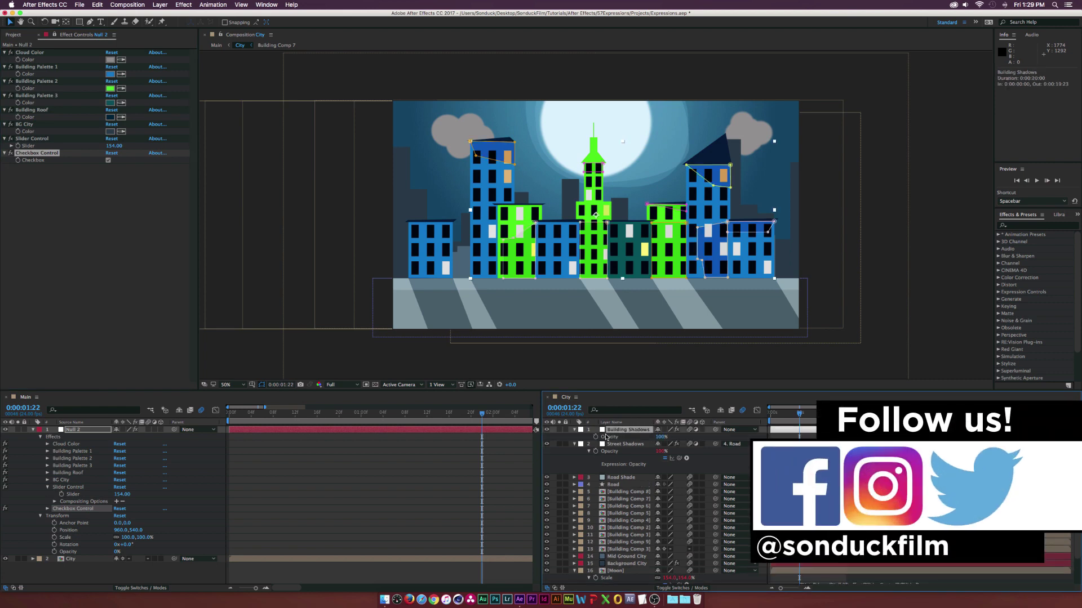
key("ctrl+v")
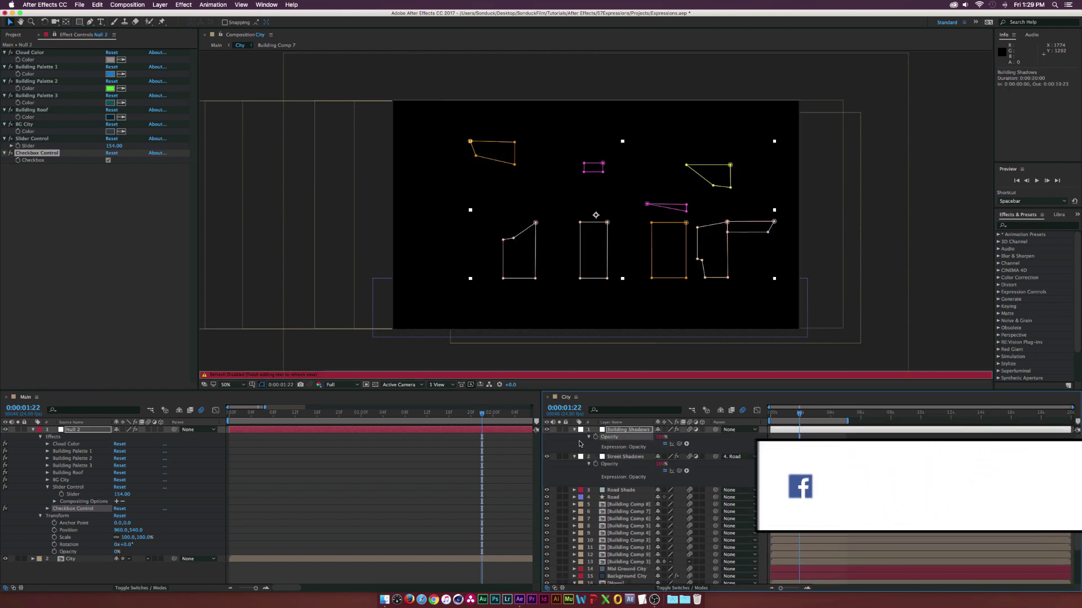
left_click(665, 418)
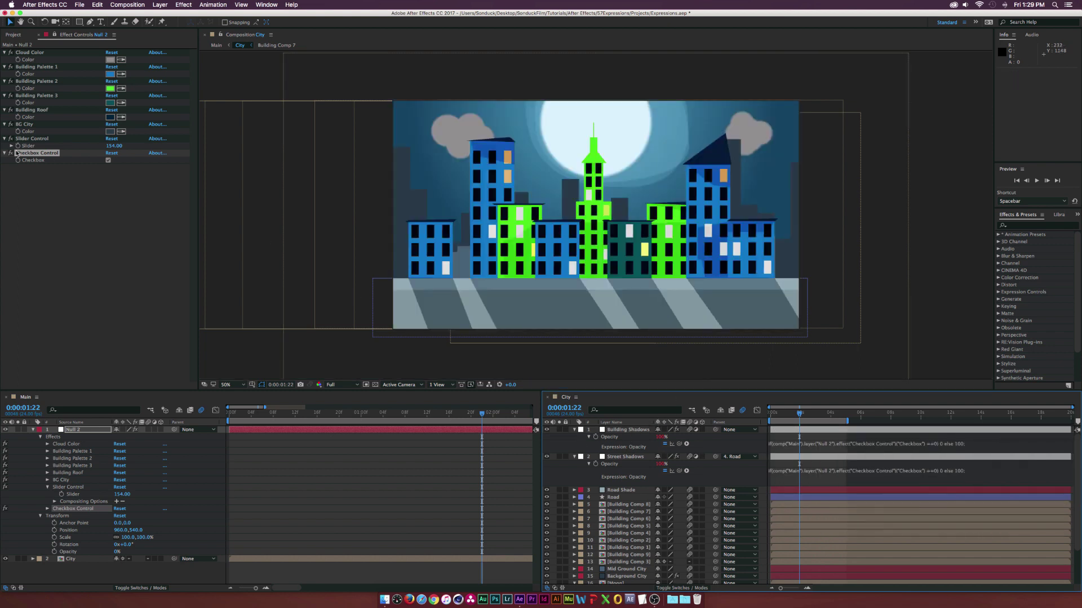
Toggle Null 2's Checkbox to confirm it hides and shows both shadow layers
left_click(107, 160)
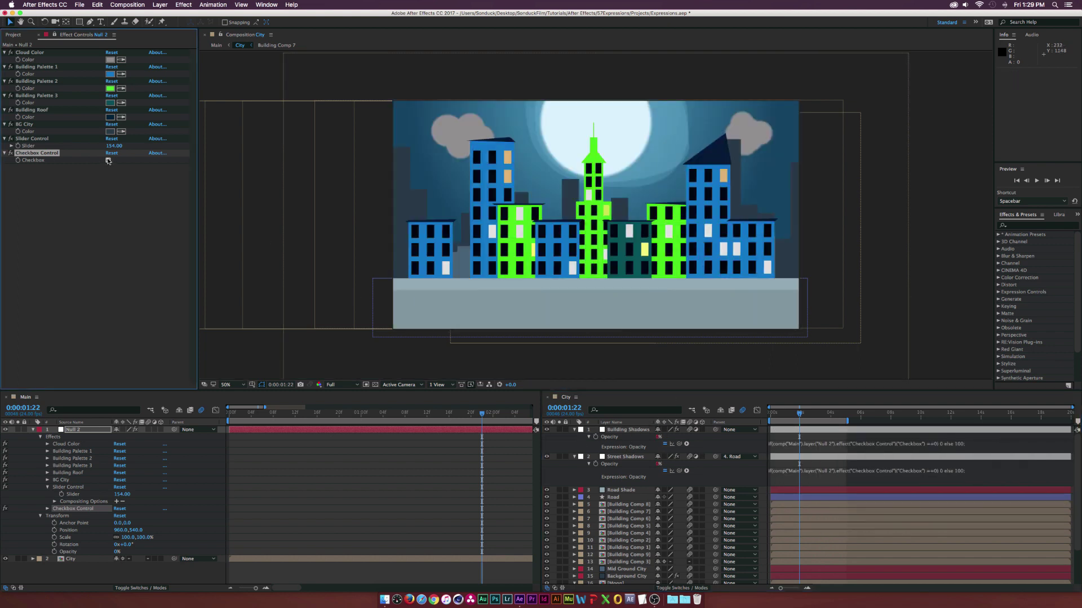
left_click(107, 160)
left_click(108, 160)
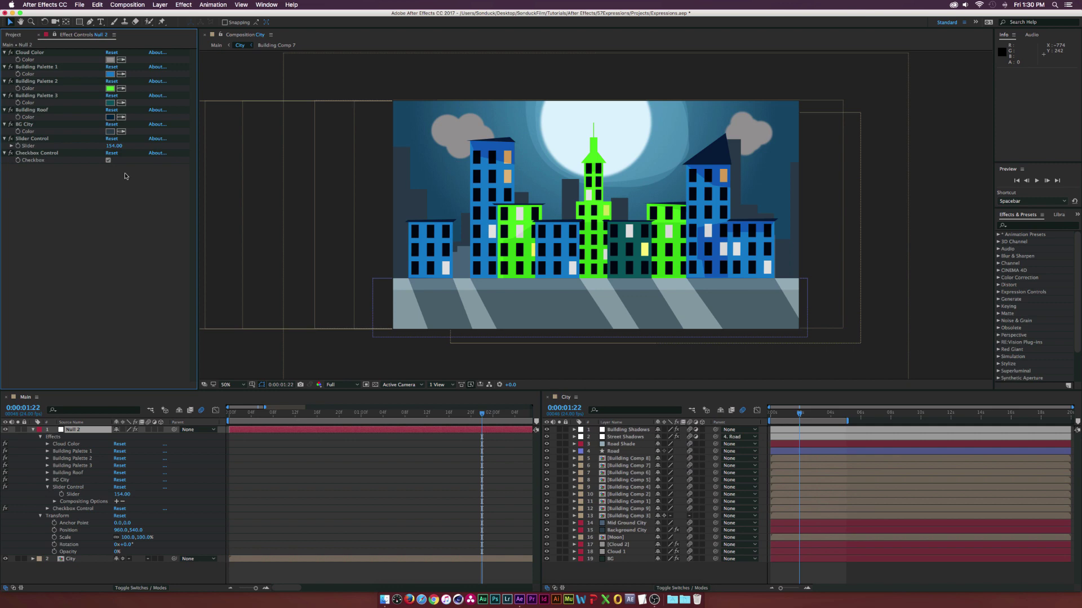
Add an Angle Control to Null 2 and scrub its angle to about 29°
left_click(183, 5)
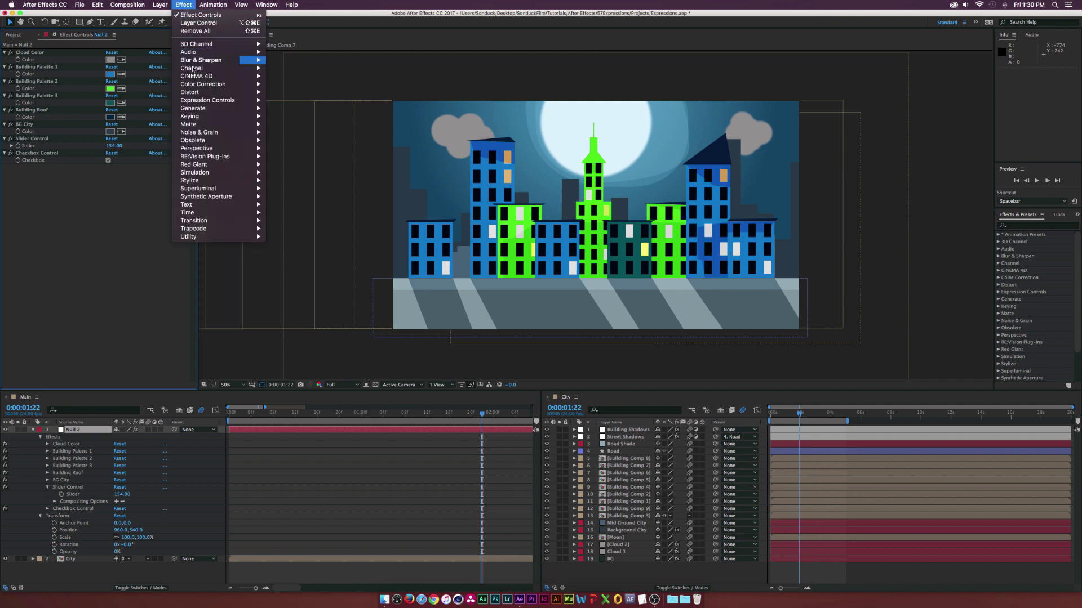
mouse_move(207, 100)
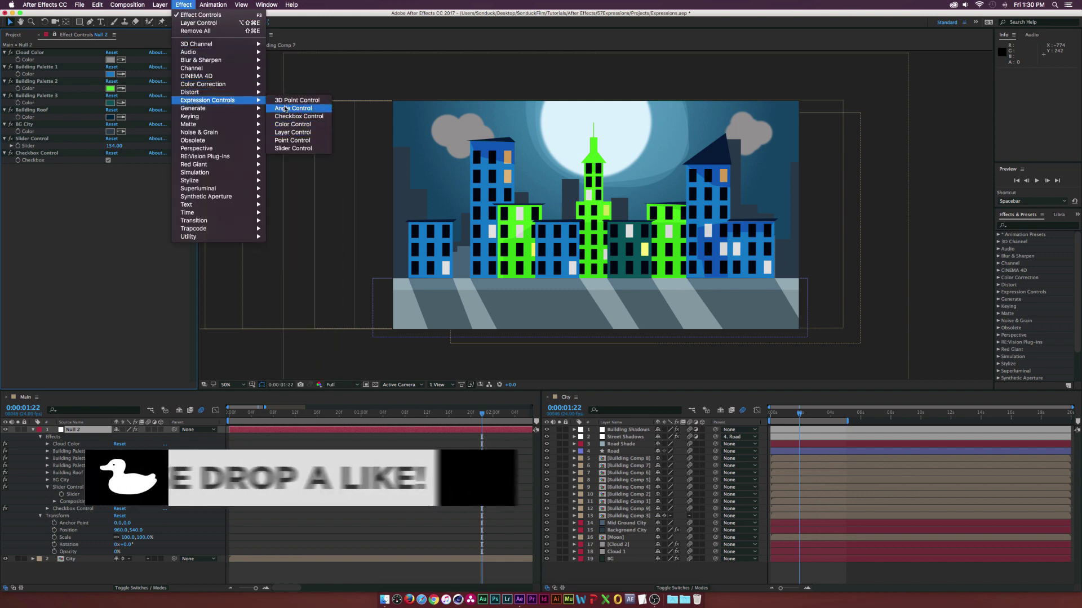
left_click(285, 108)
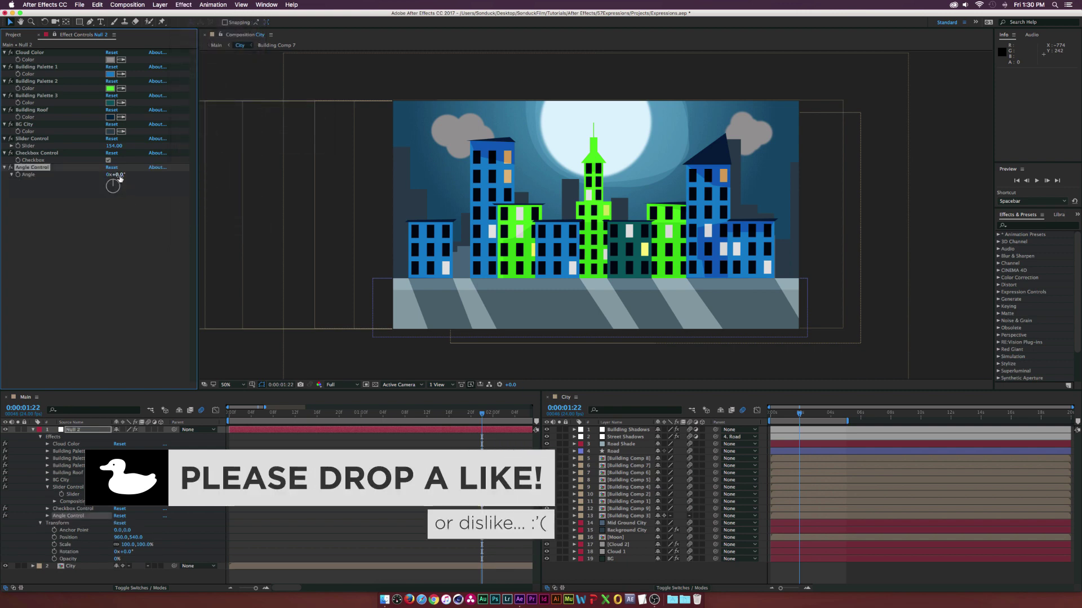
left_click_drag(119, 176, 132, 175)
Add Point Control and 3D Point Control effects to Null 2
left_click(184, 4)
mouse_move(207, 99)
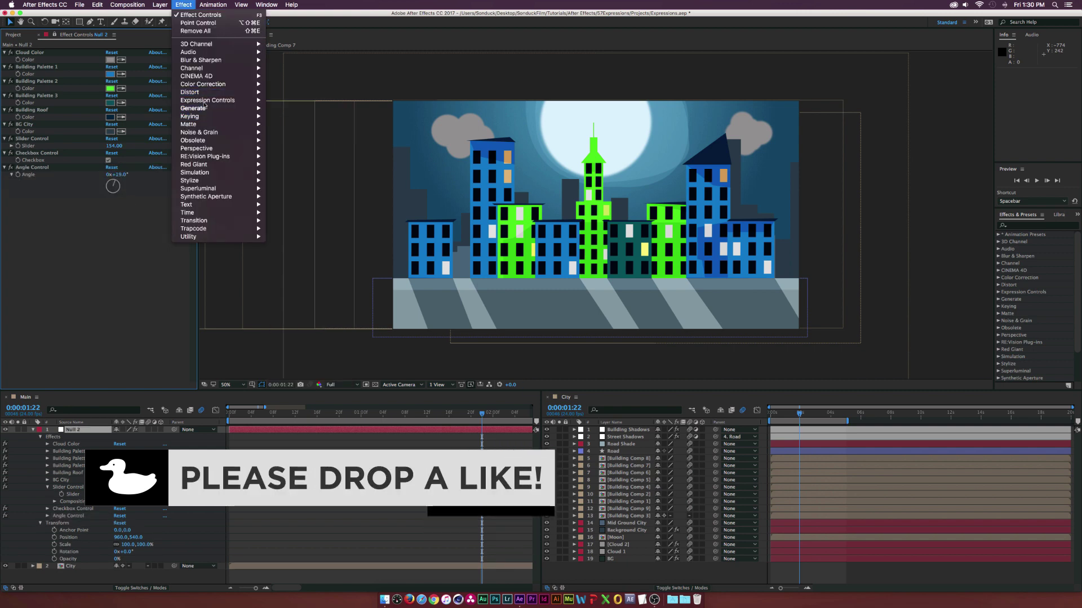
left_click(293, 140)
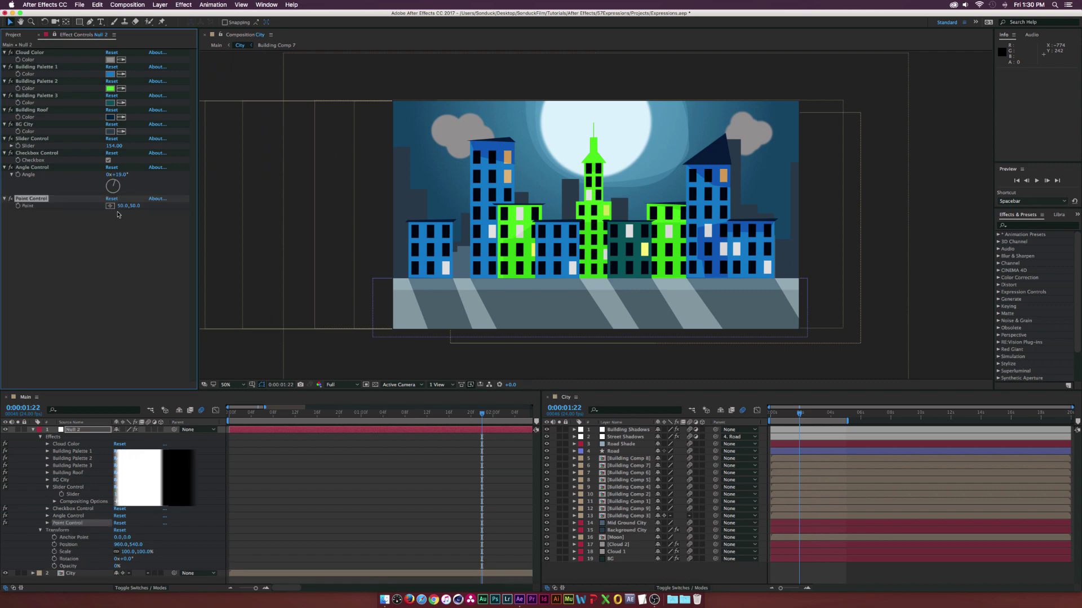
left_click(184, 4)
mouse_move(207, 101)
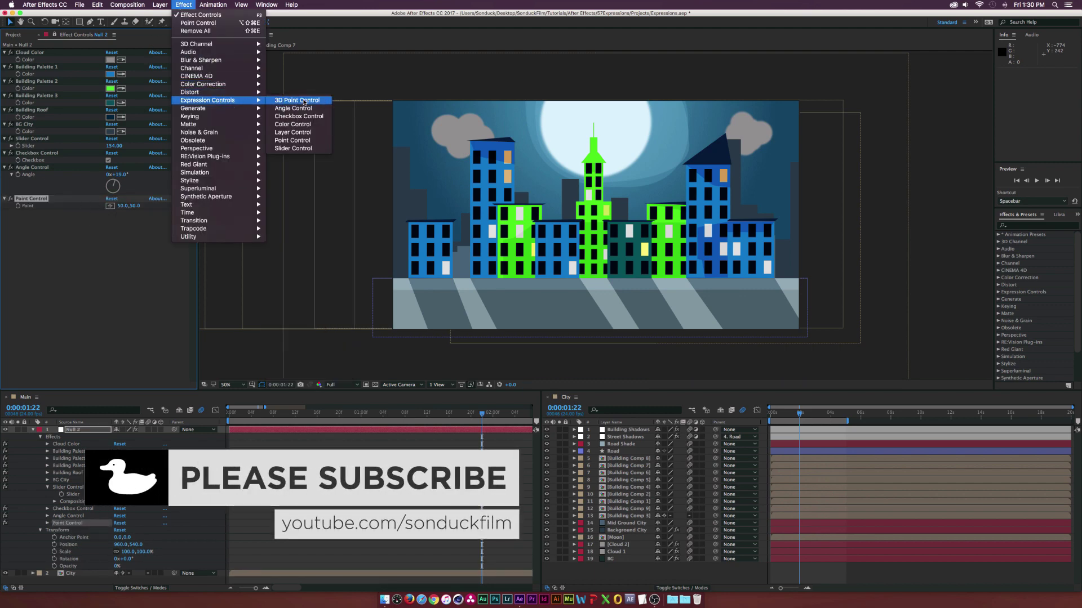
left_click(293, 101)
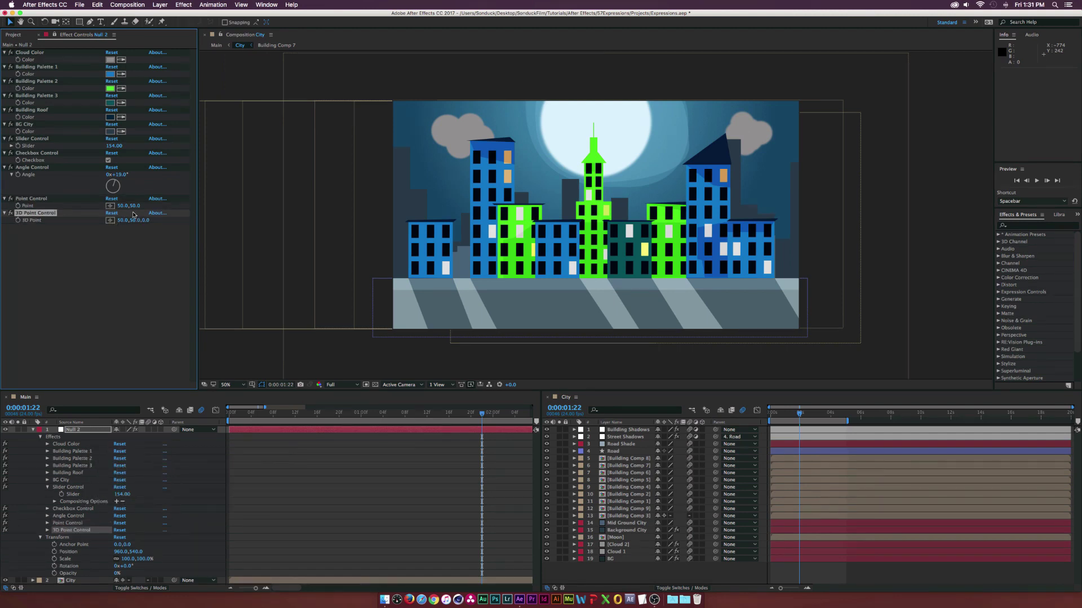
left_click(187, 8)
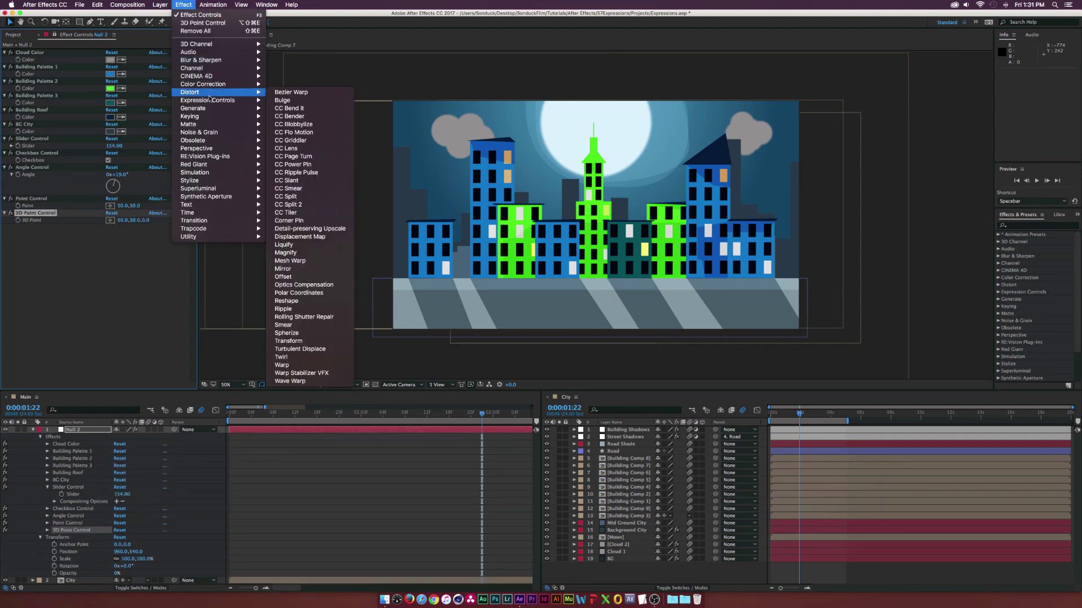